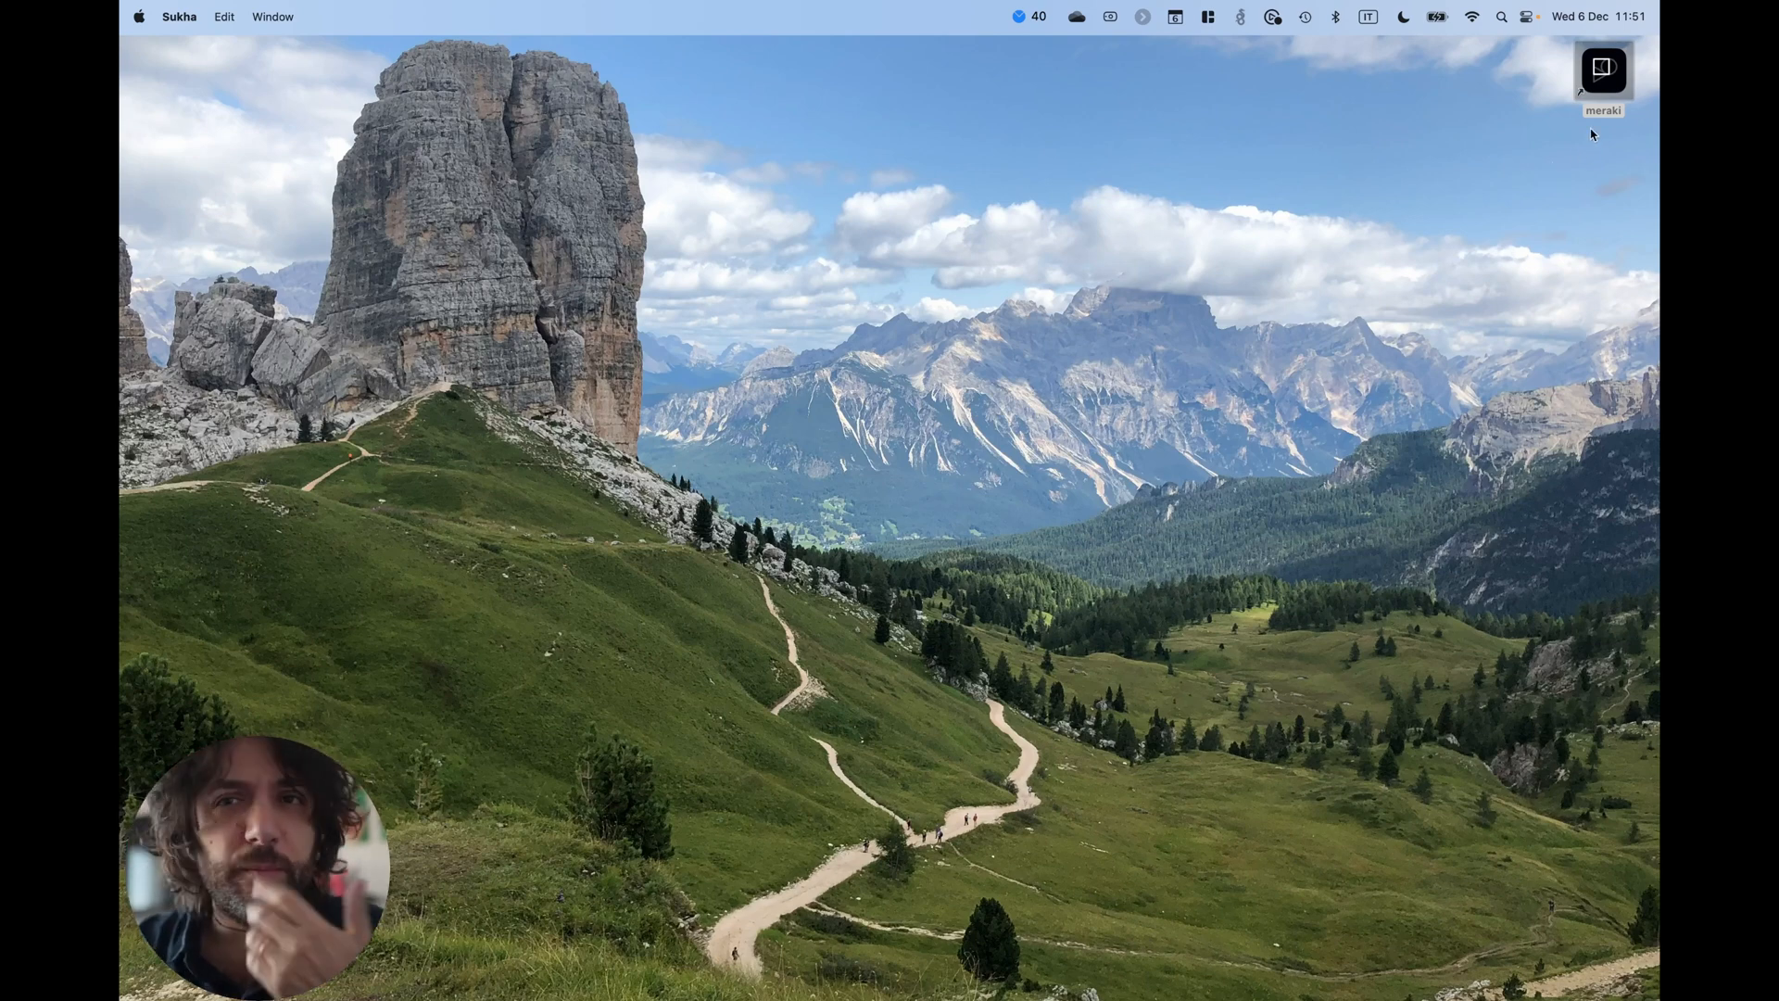
Launch Meraki, create application 'demo' with the home folder as destination and proceed to service setup.
left_click(1602, 77)
double_click(1599, 77)
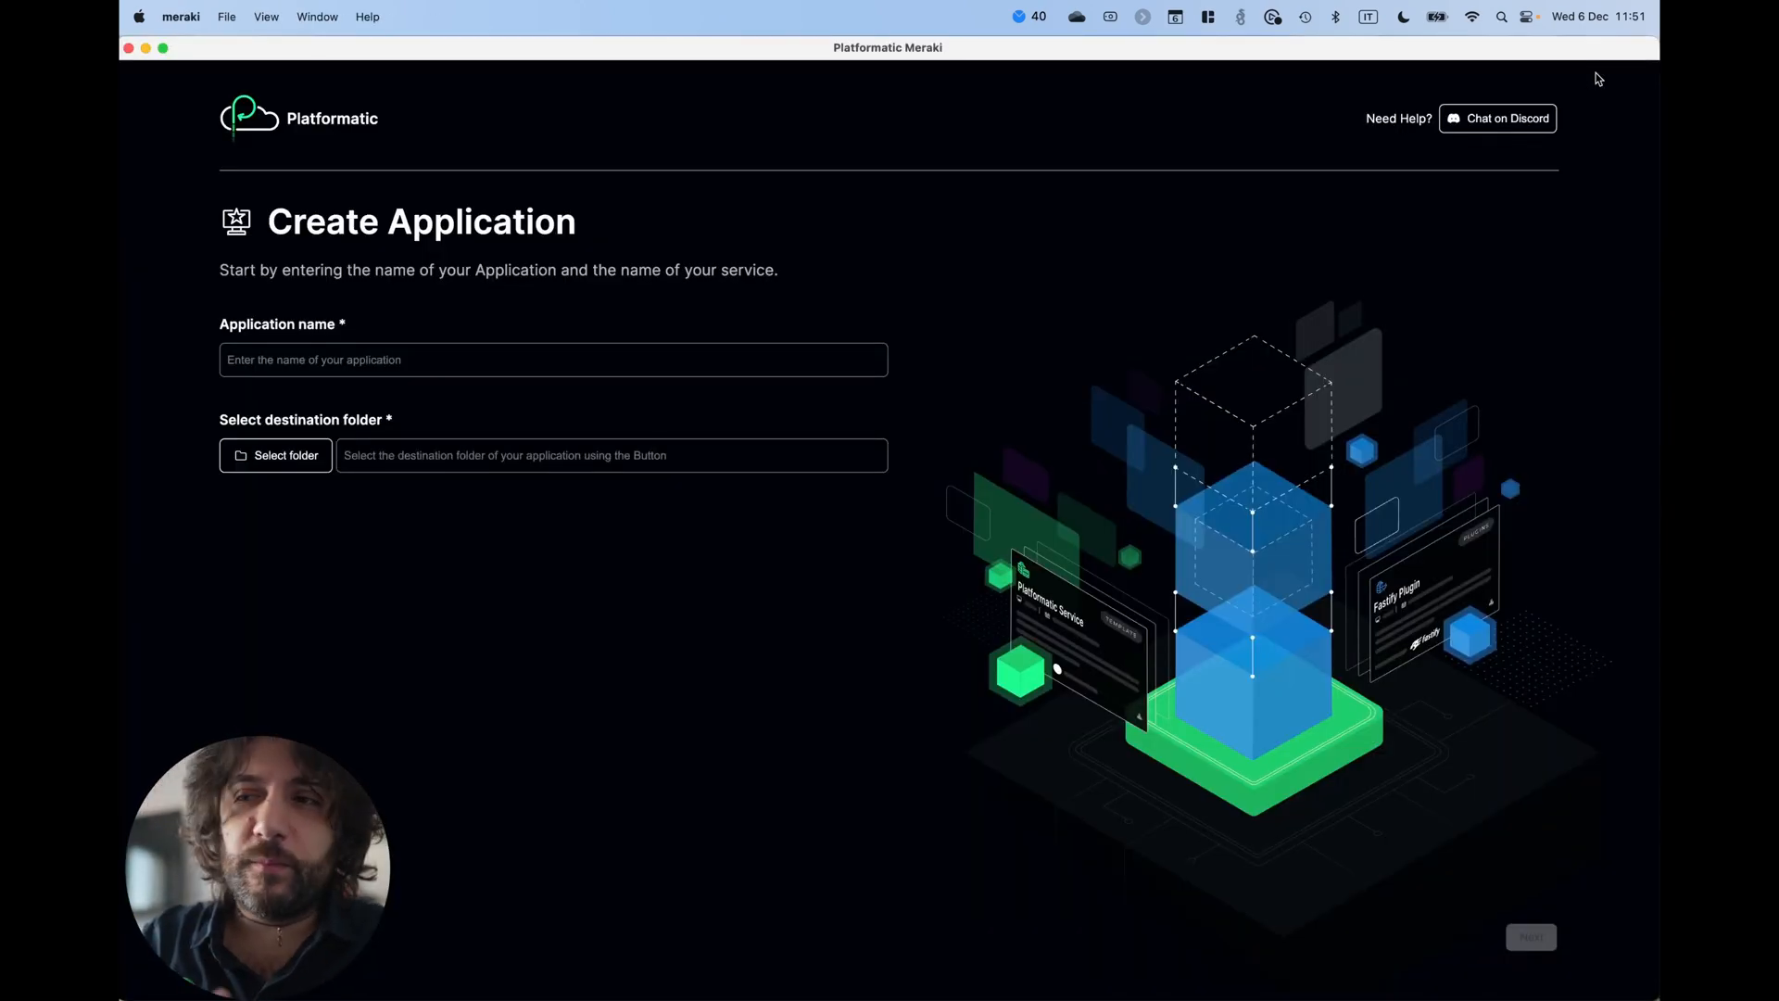
left_click(708, 359)
type("demo")
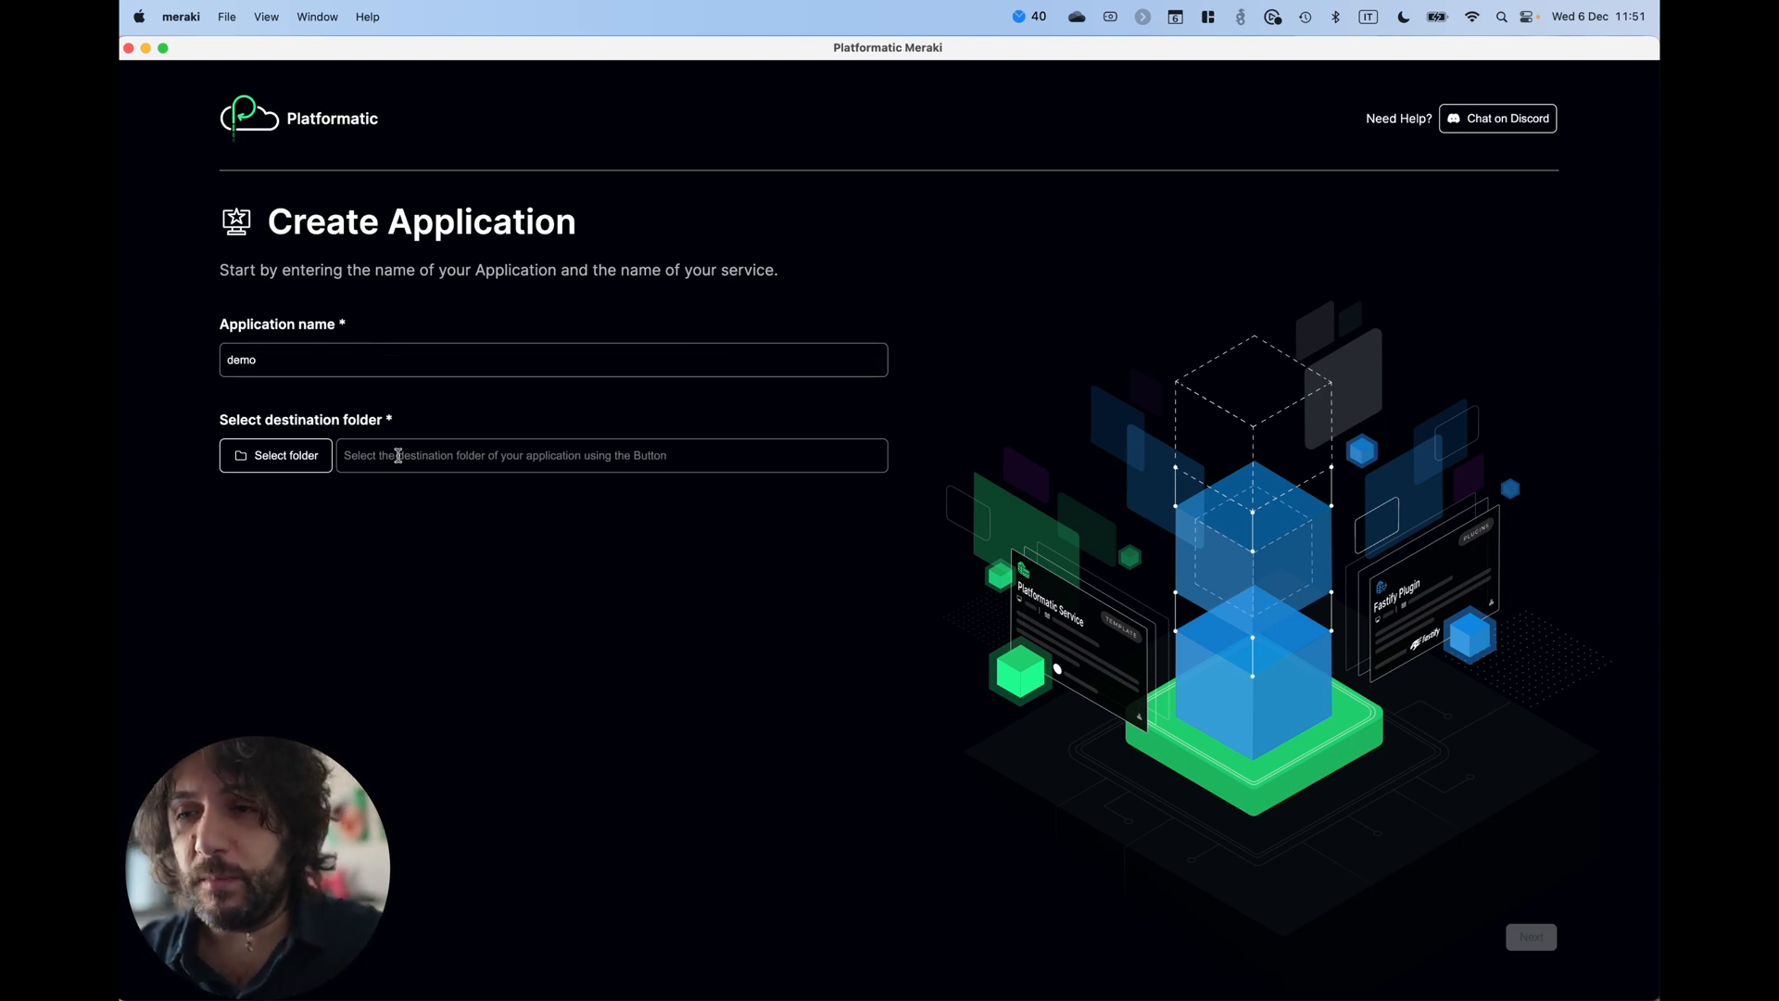
left_click(286, 454)
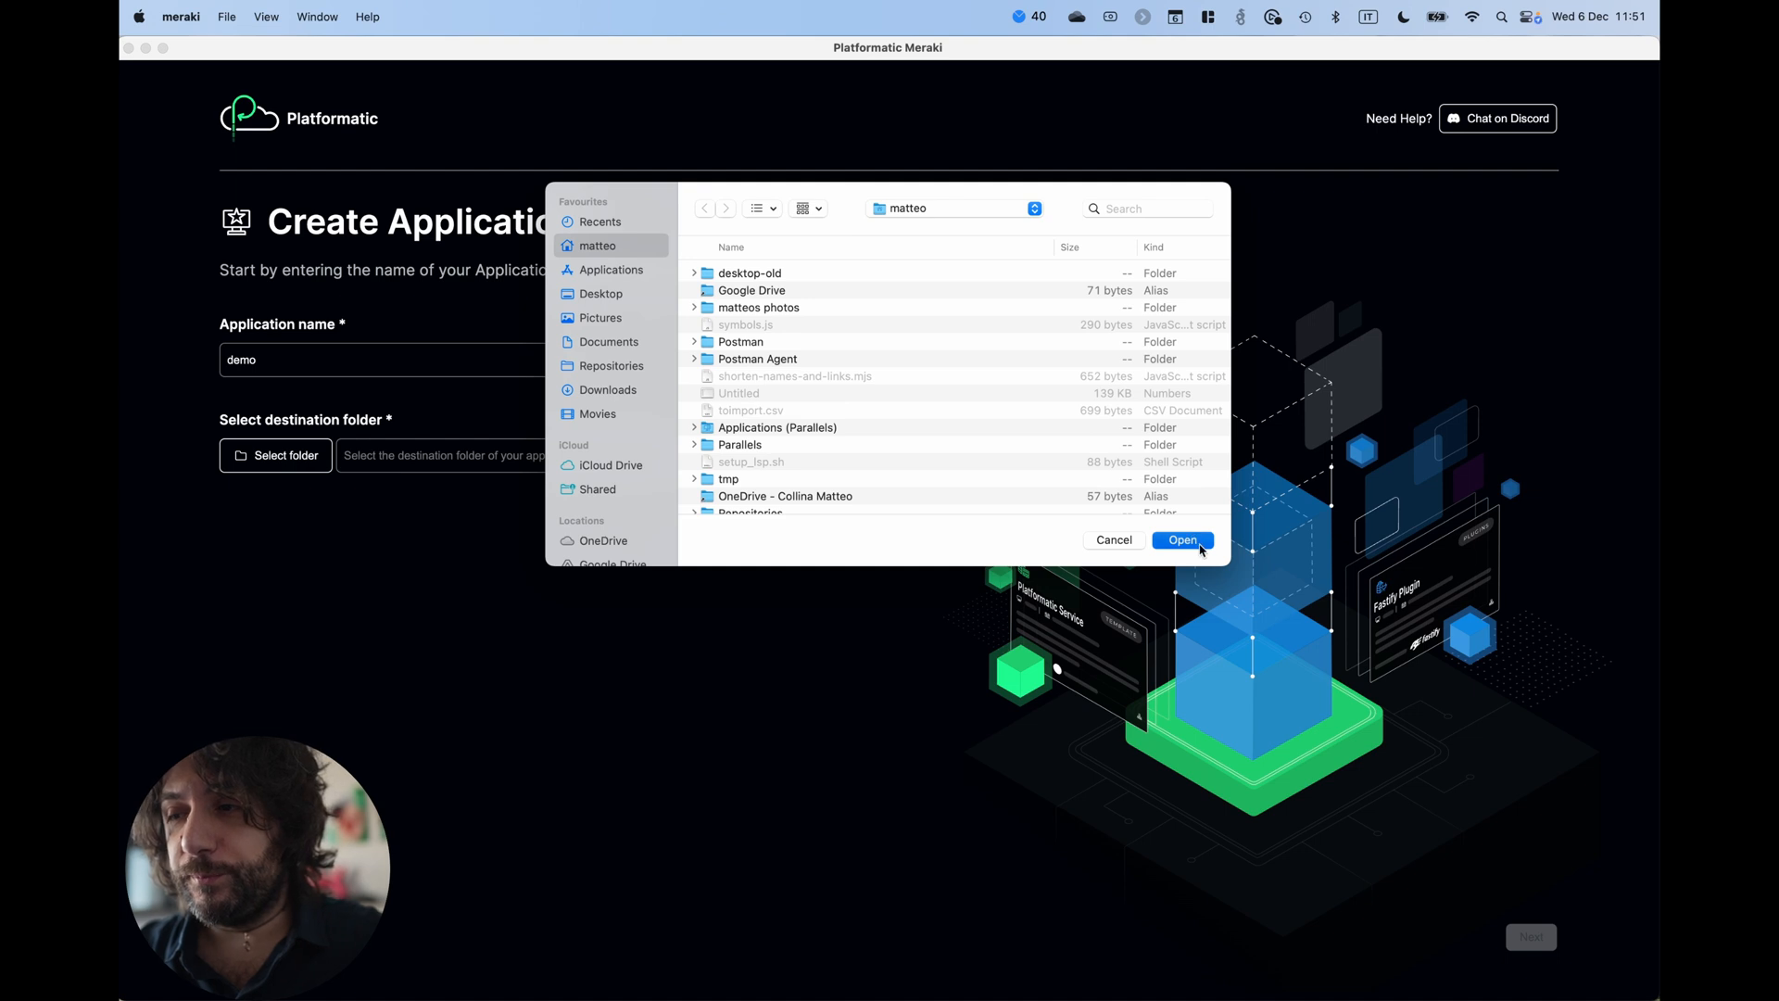
left_click(1183, 539)
left_click(1531, 937)
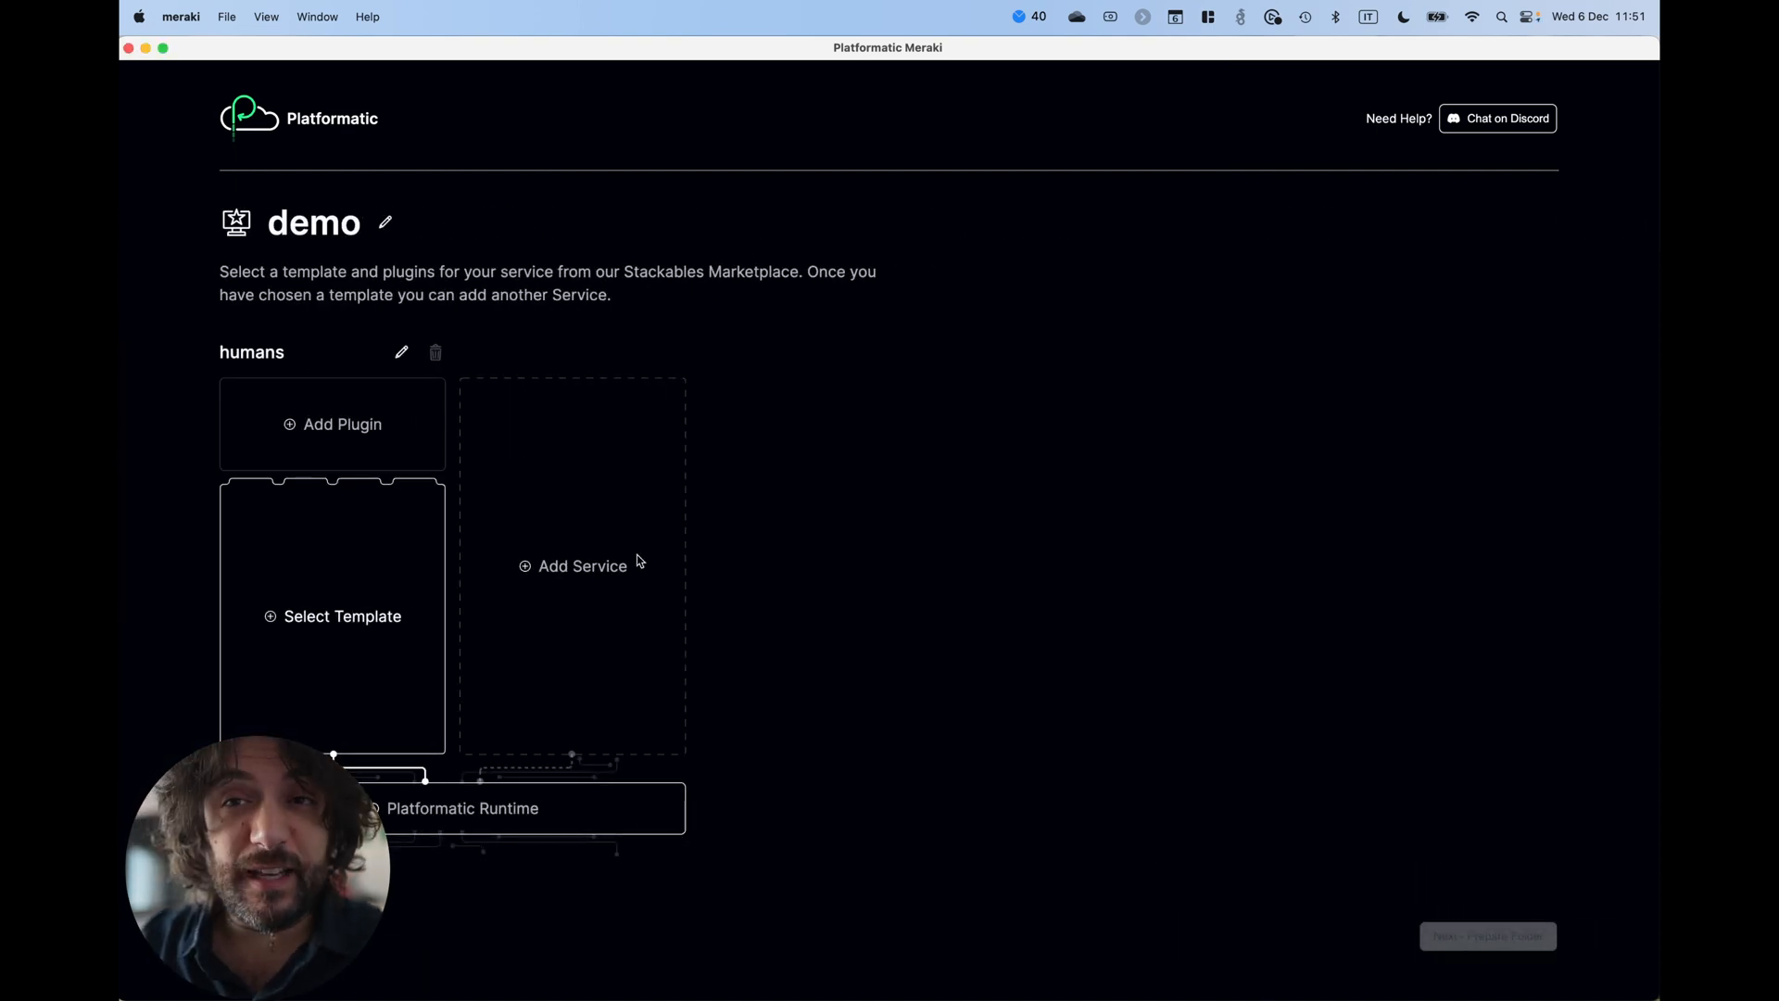
left_click(375, 574)
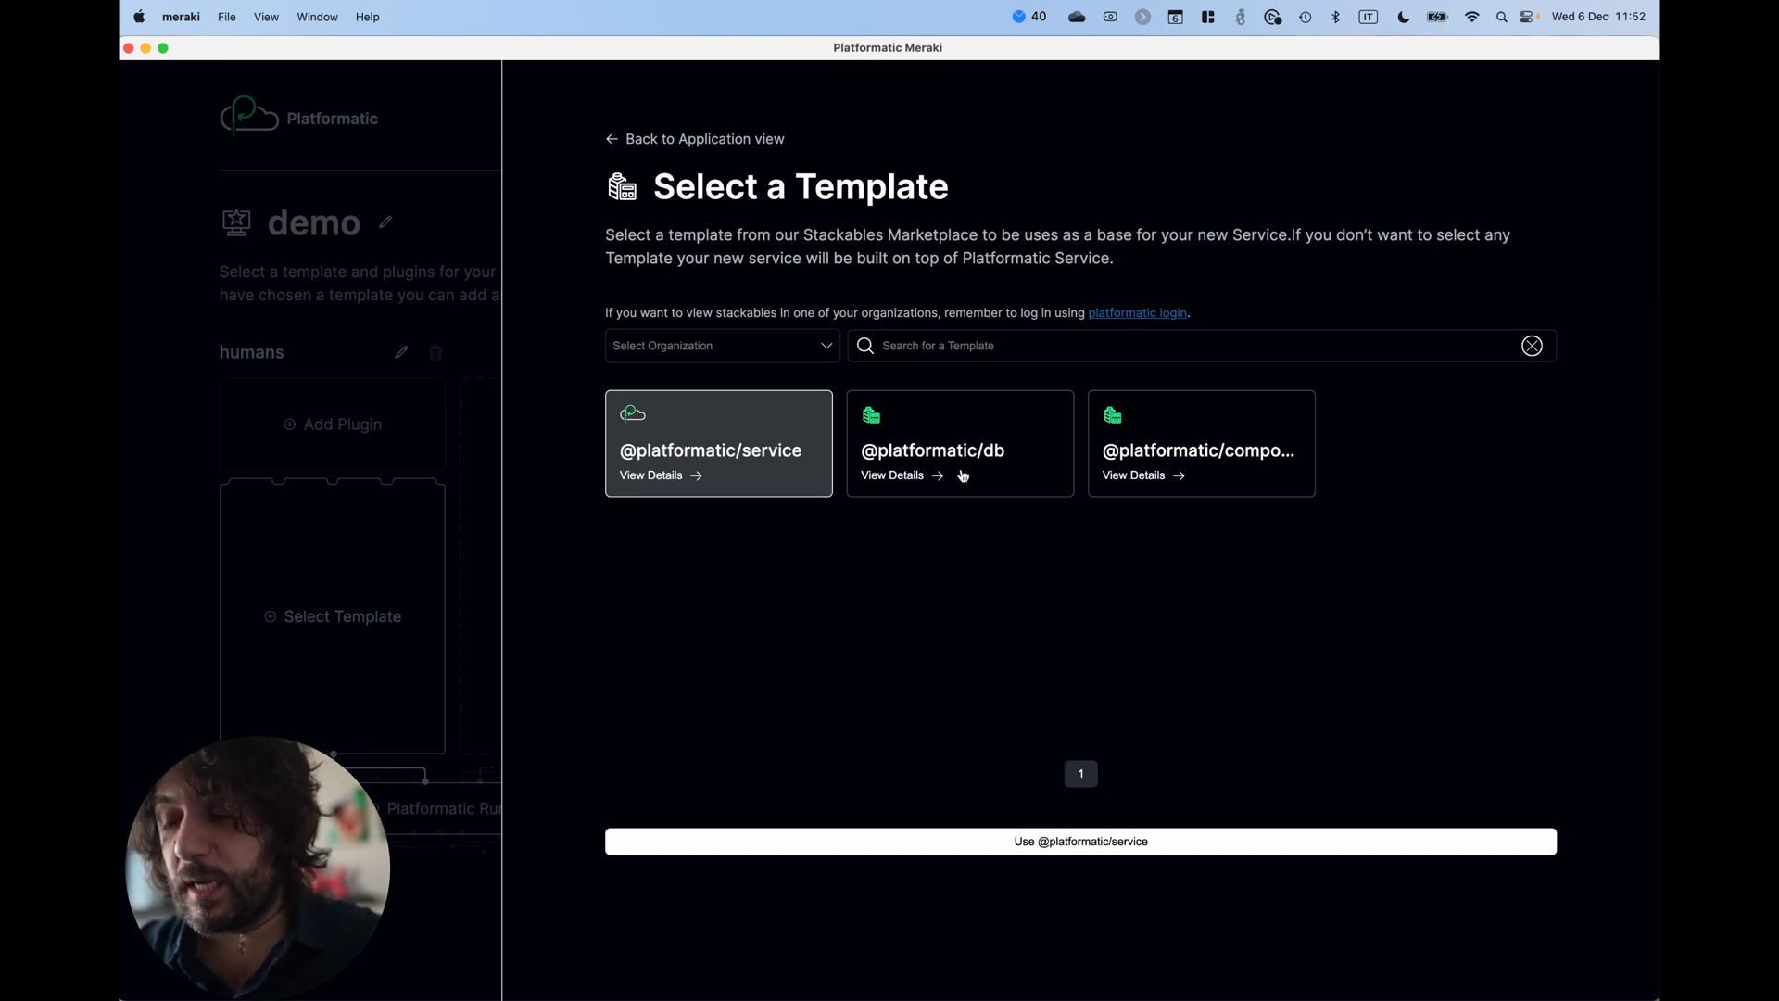
left_click(1049, 847)
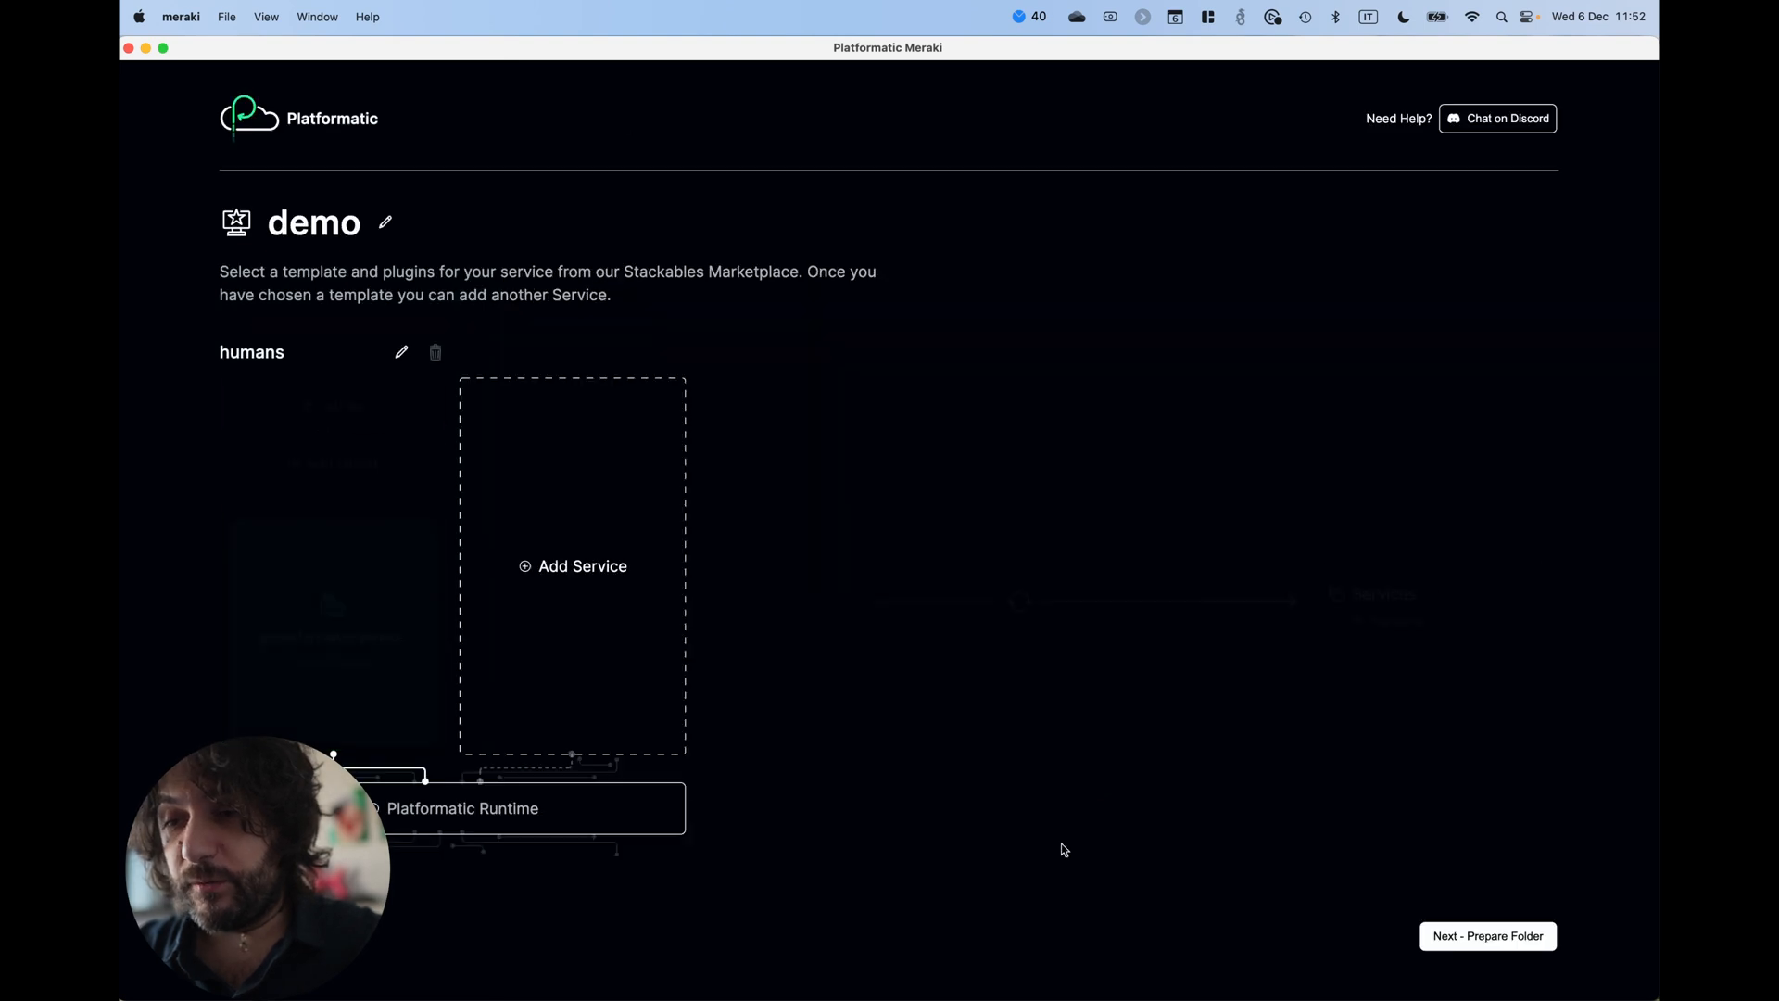
left_click(346, 468)
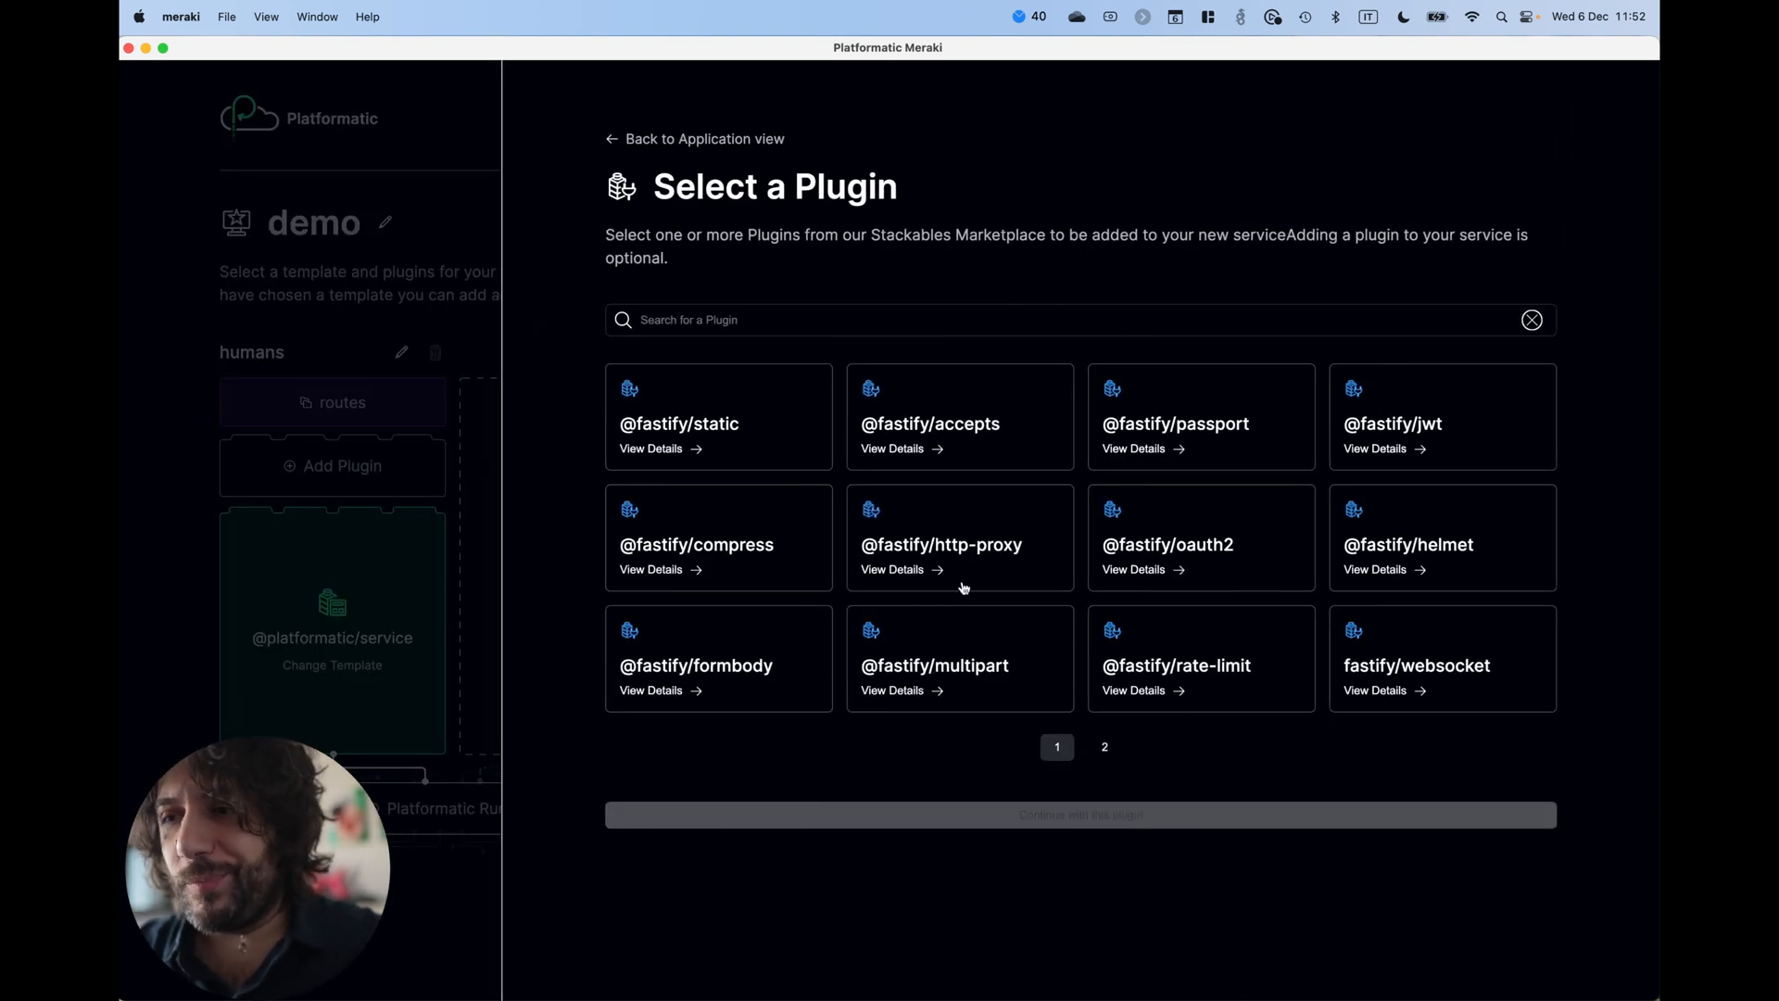
left_click(973, 452)
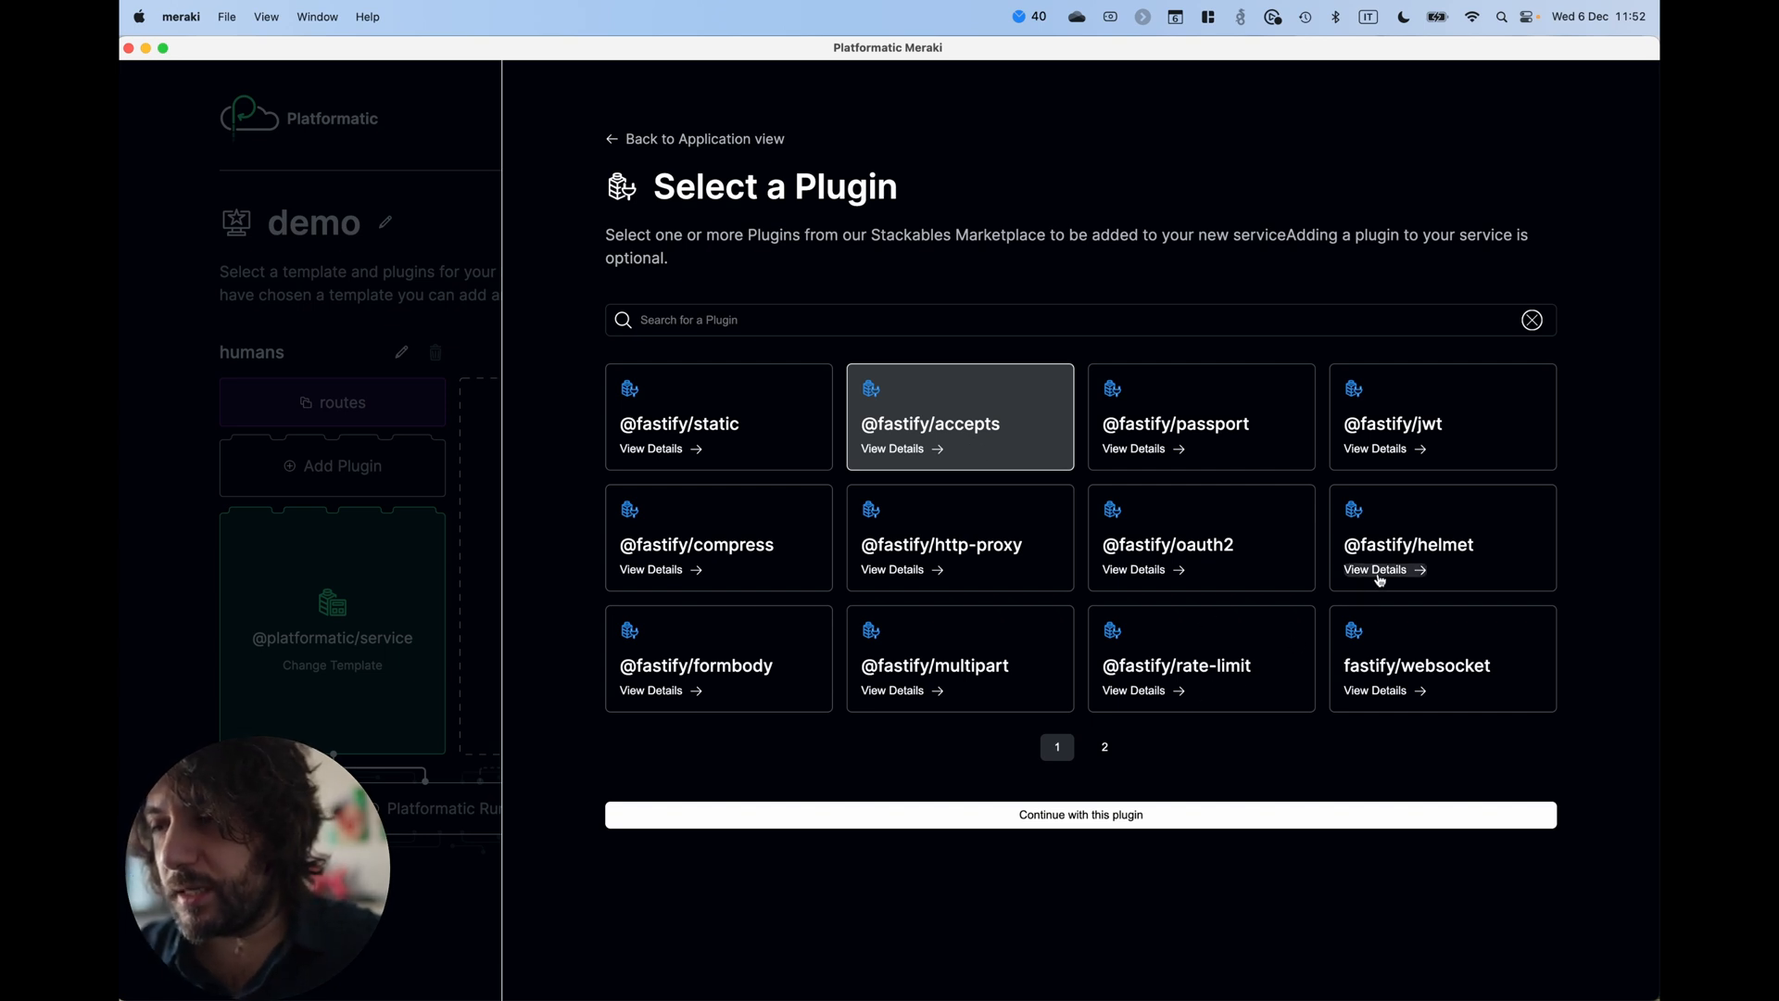
left_click(1391, 550)
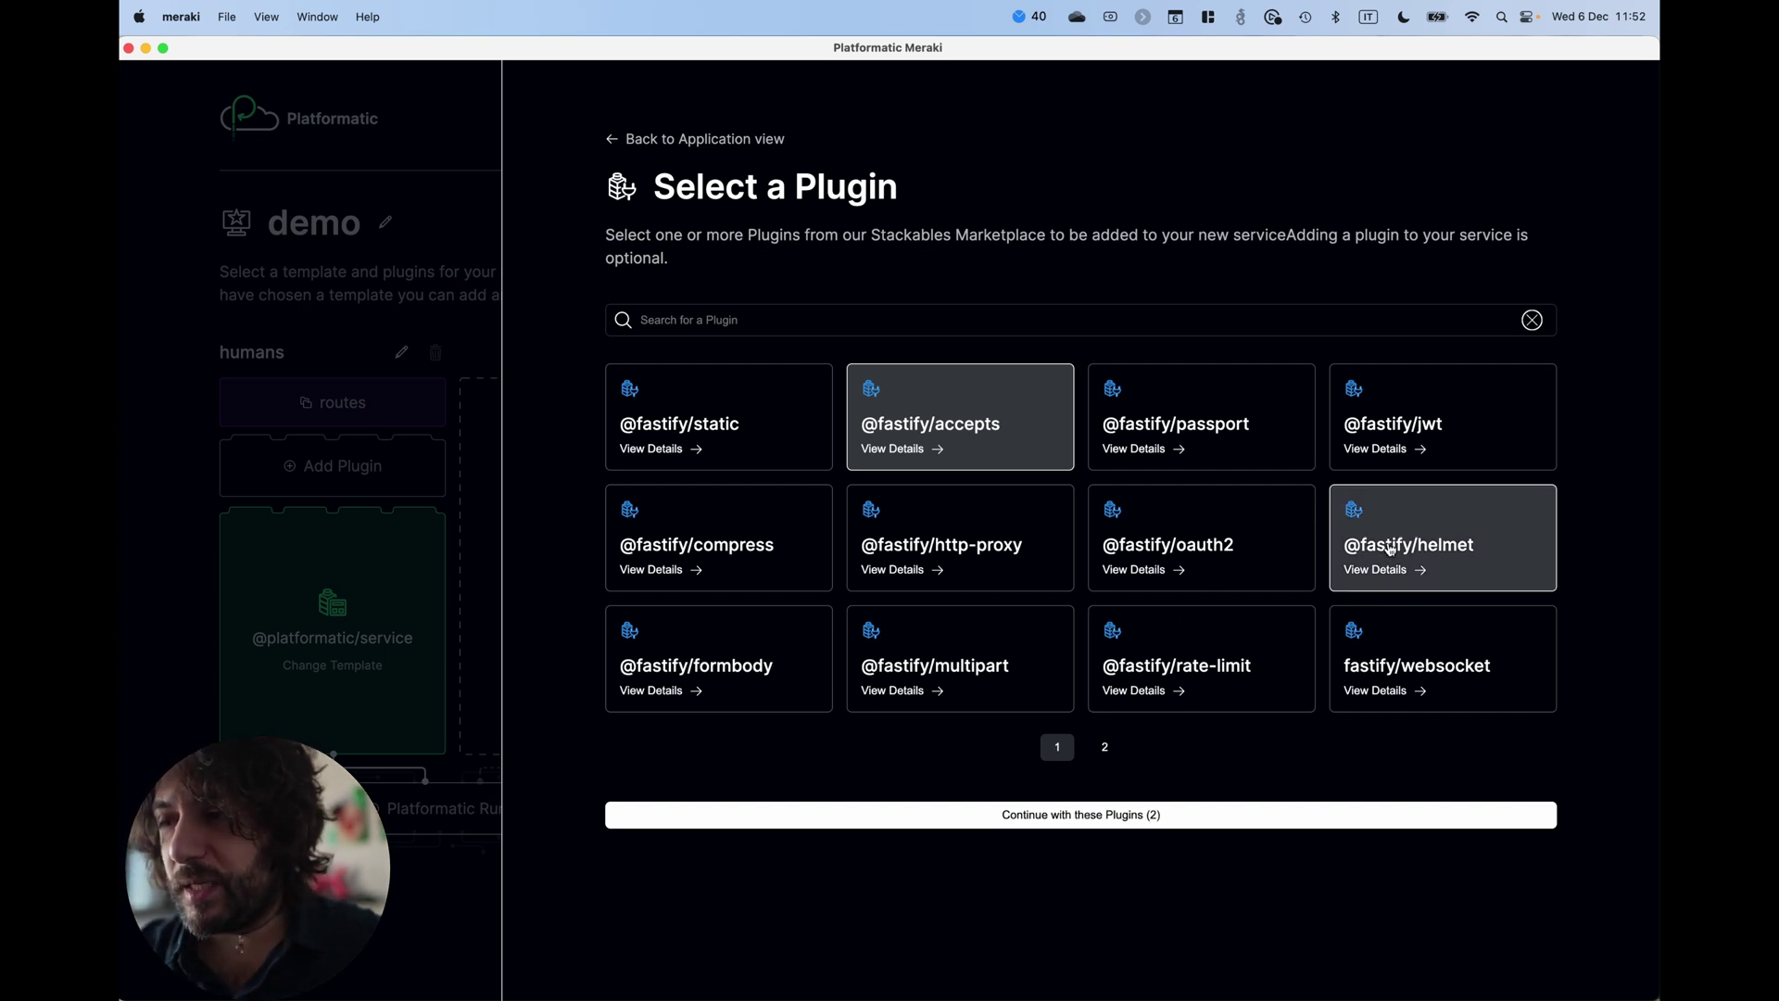
left_click(1166, 810)
left_click(624, 663)
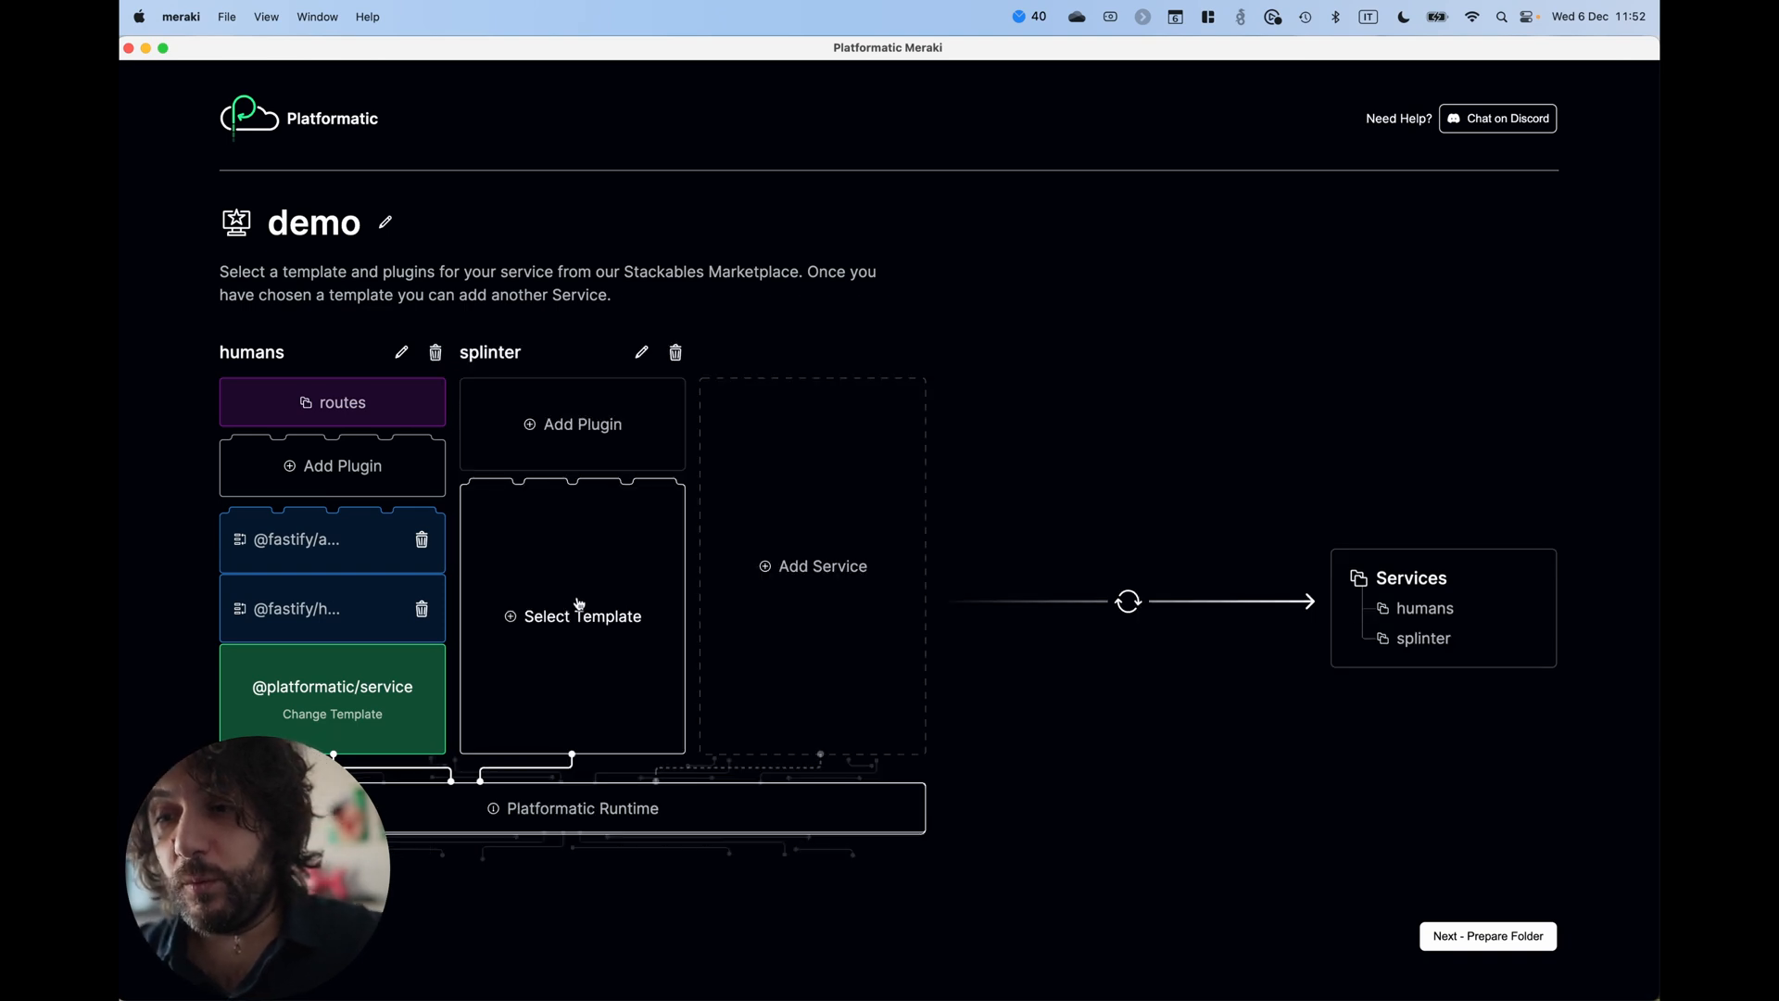
left_click(580, 611)
left_click(1027, 439)
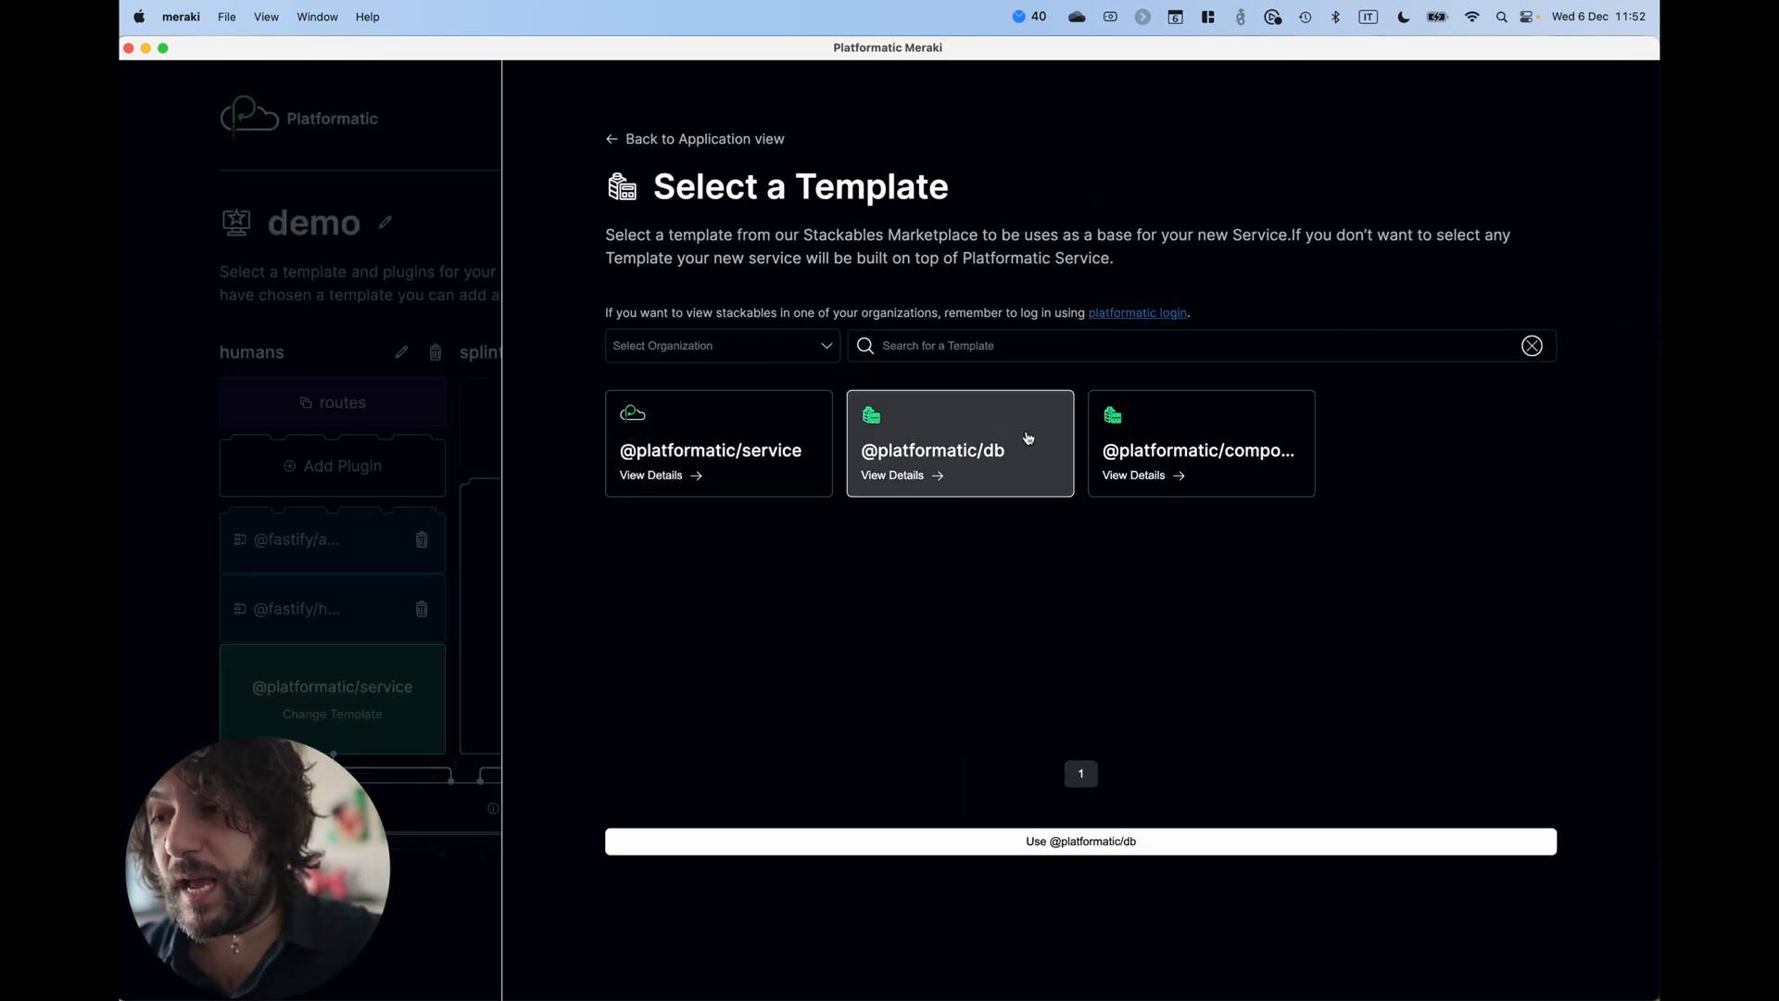
left_click(1142, 840)
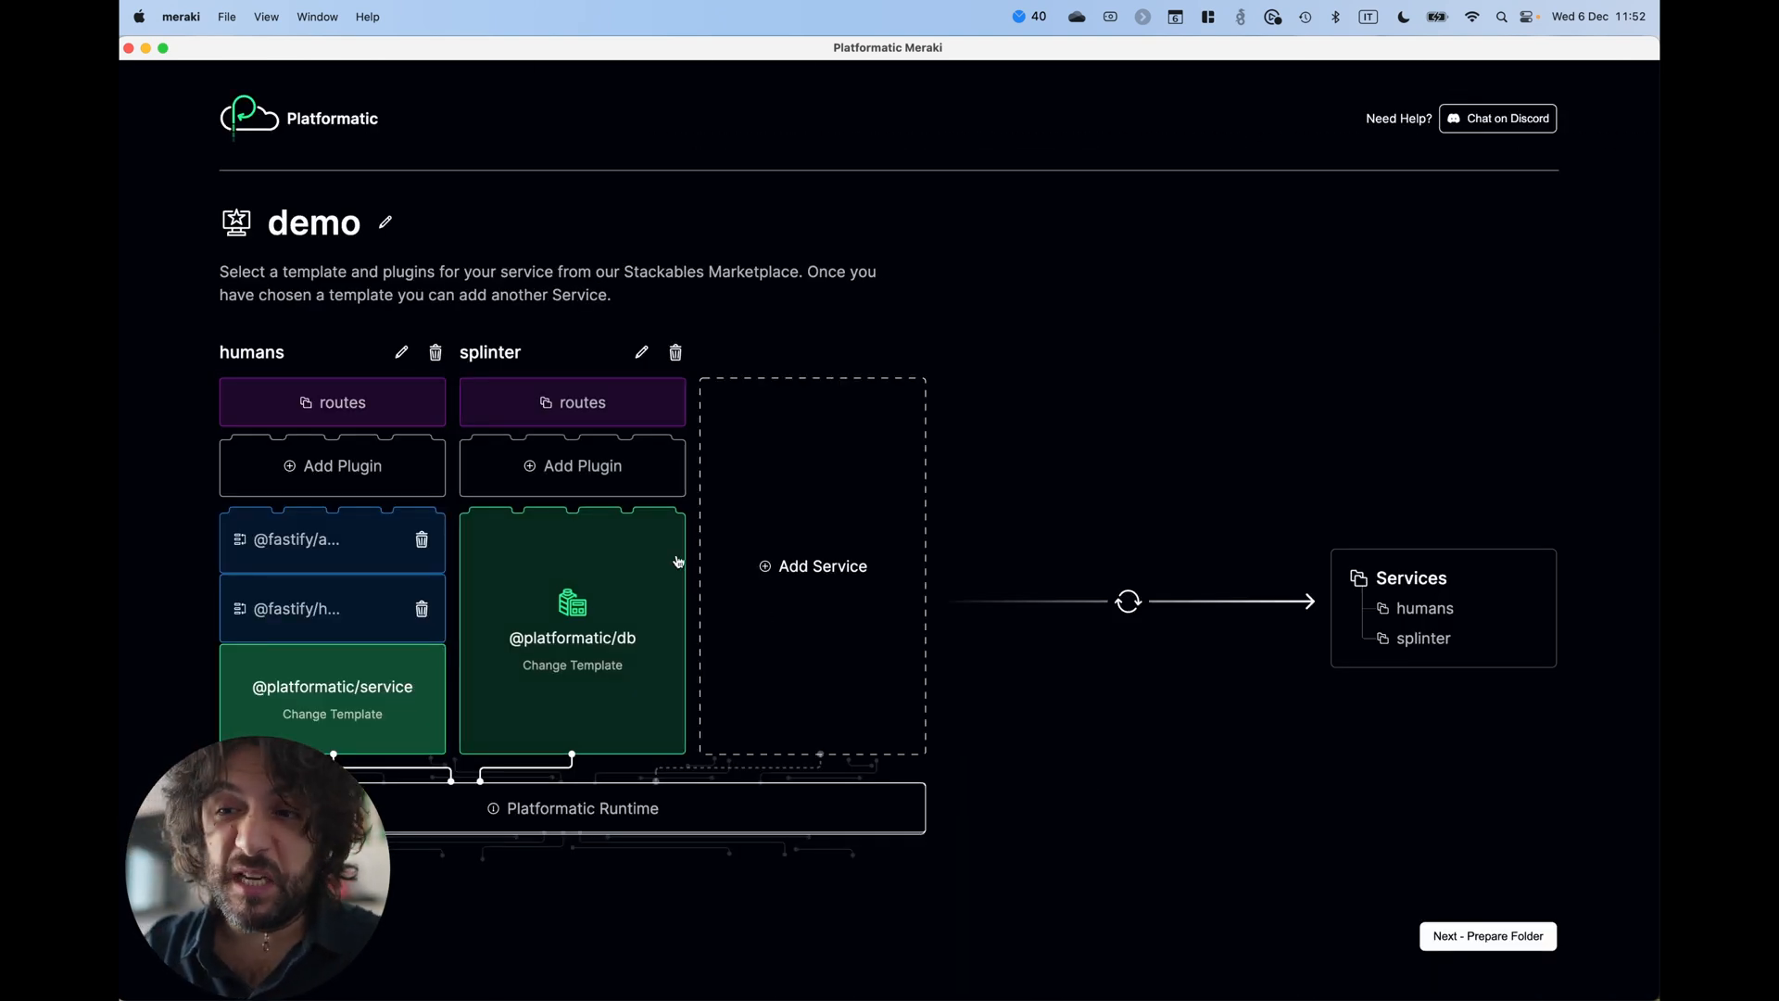
left_click(820, 570)
left_click(879, 600)
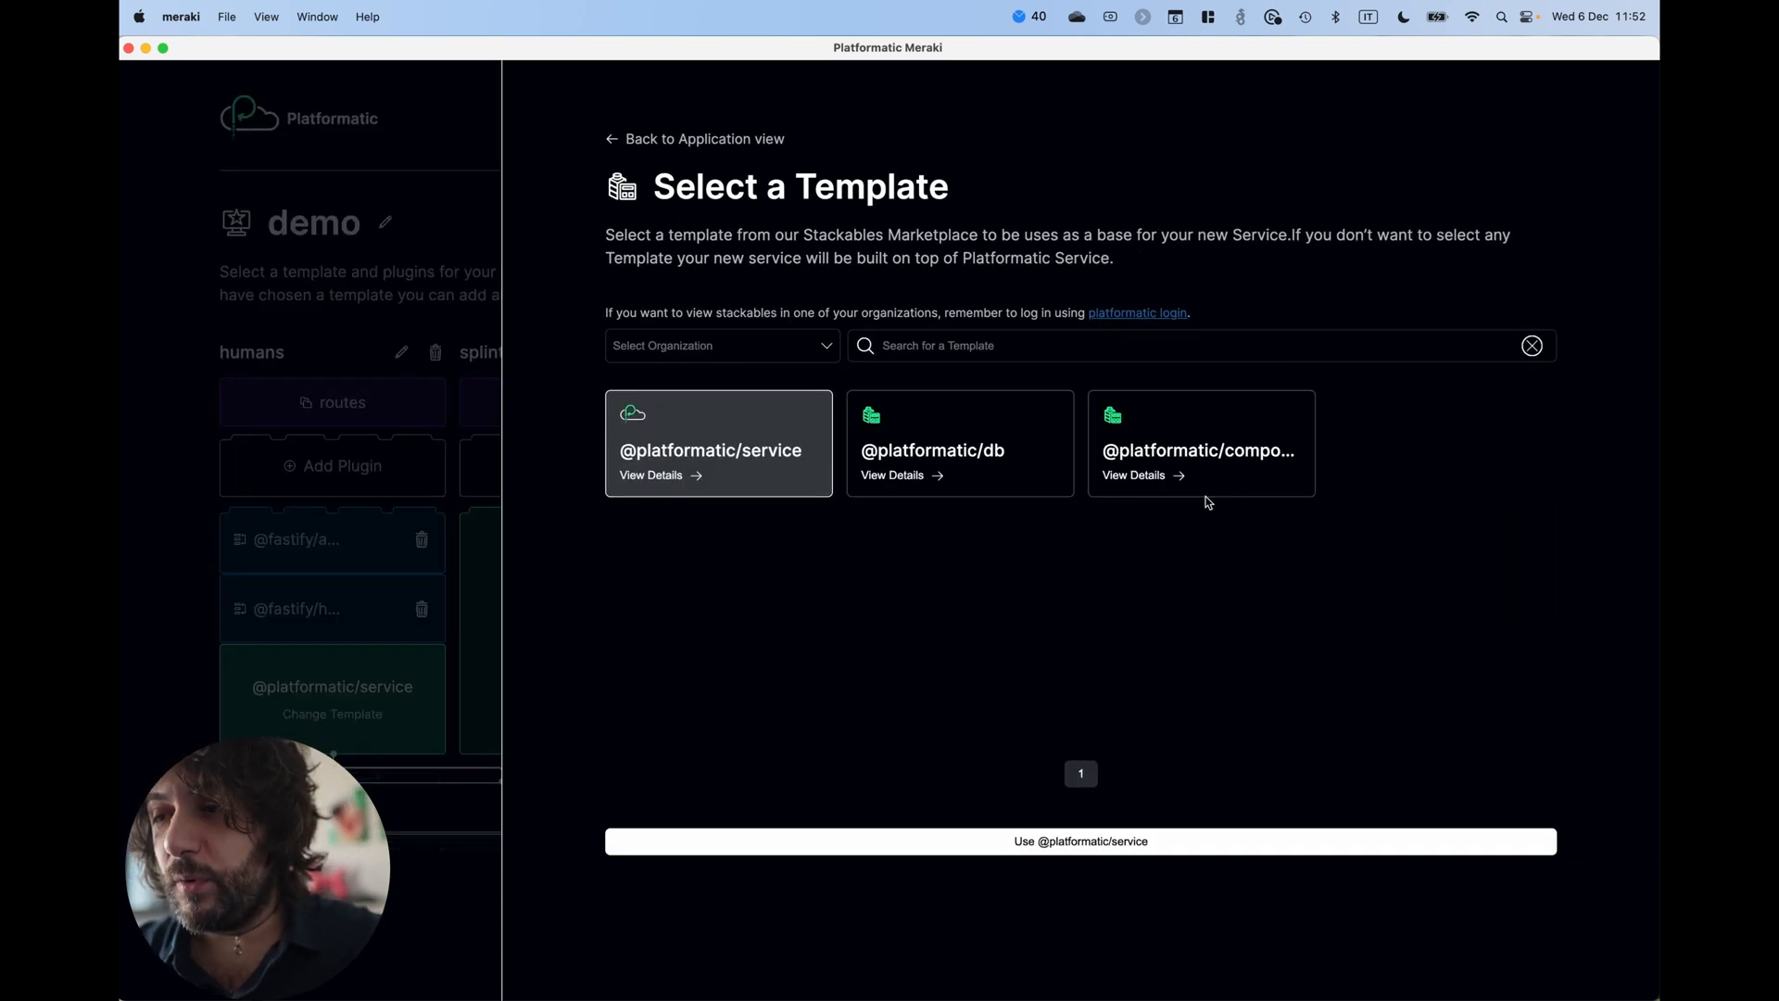
left_click(1249, 456)
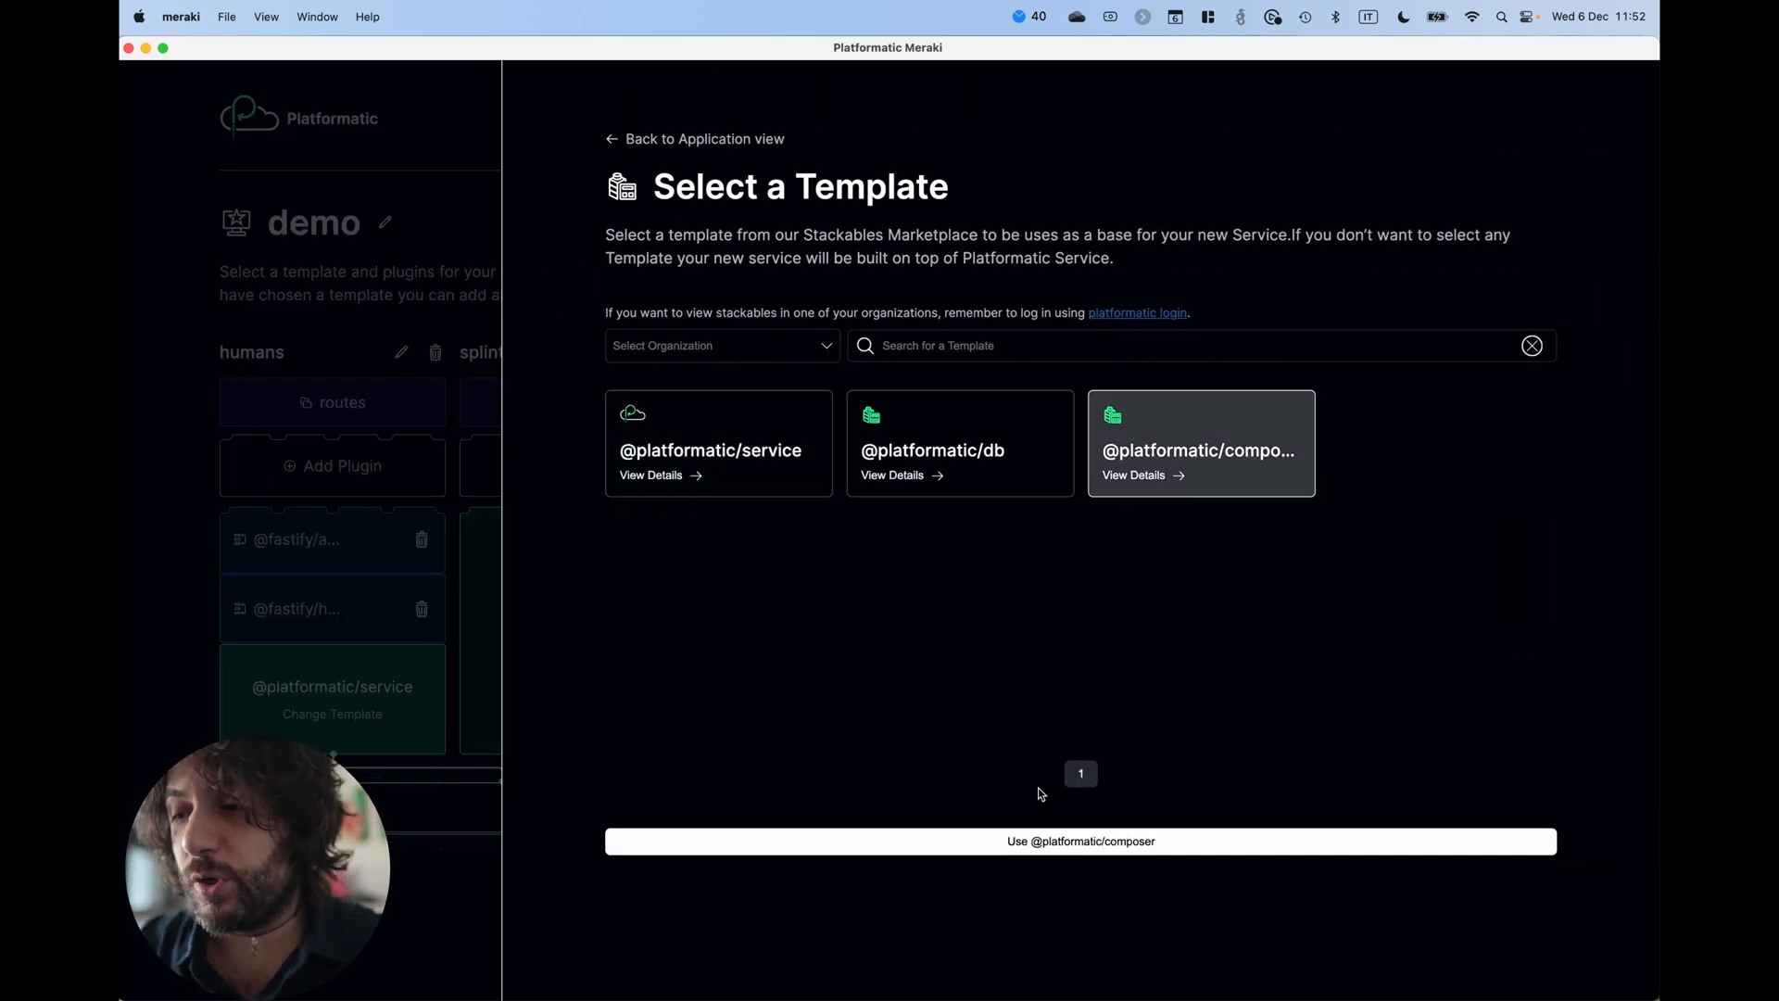
left_click(1067, 841)
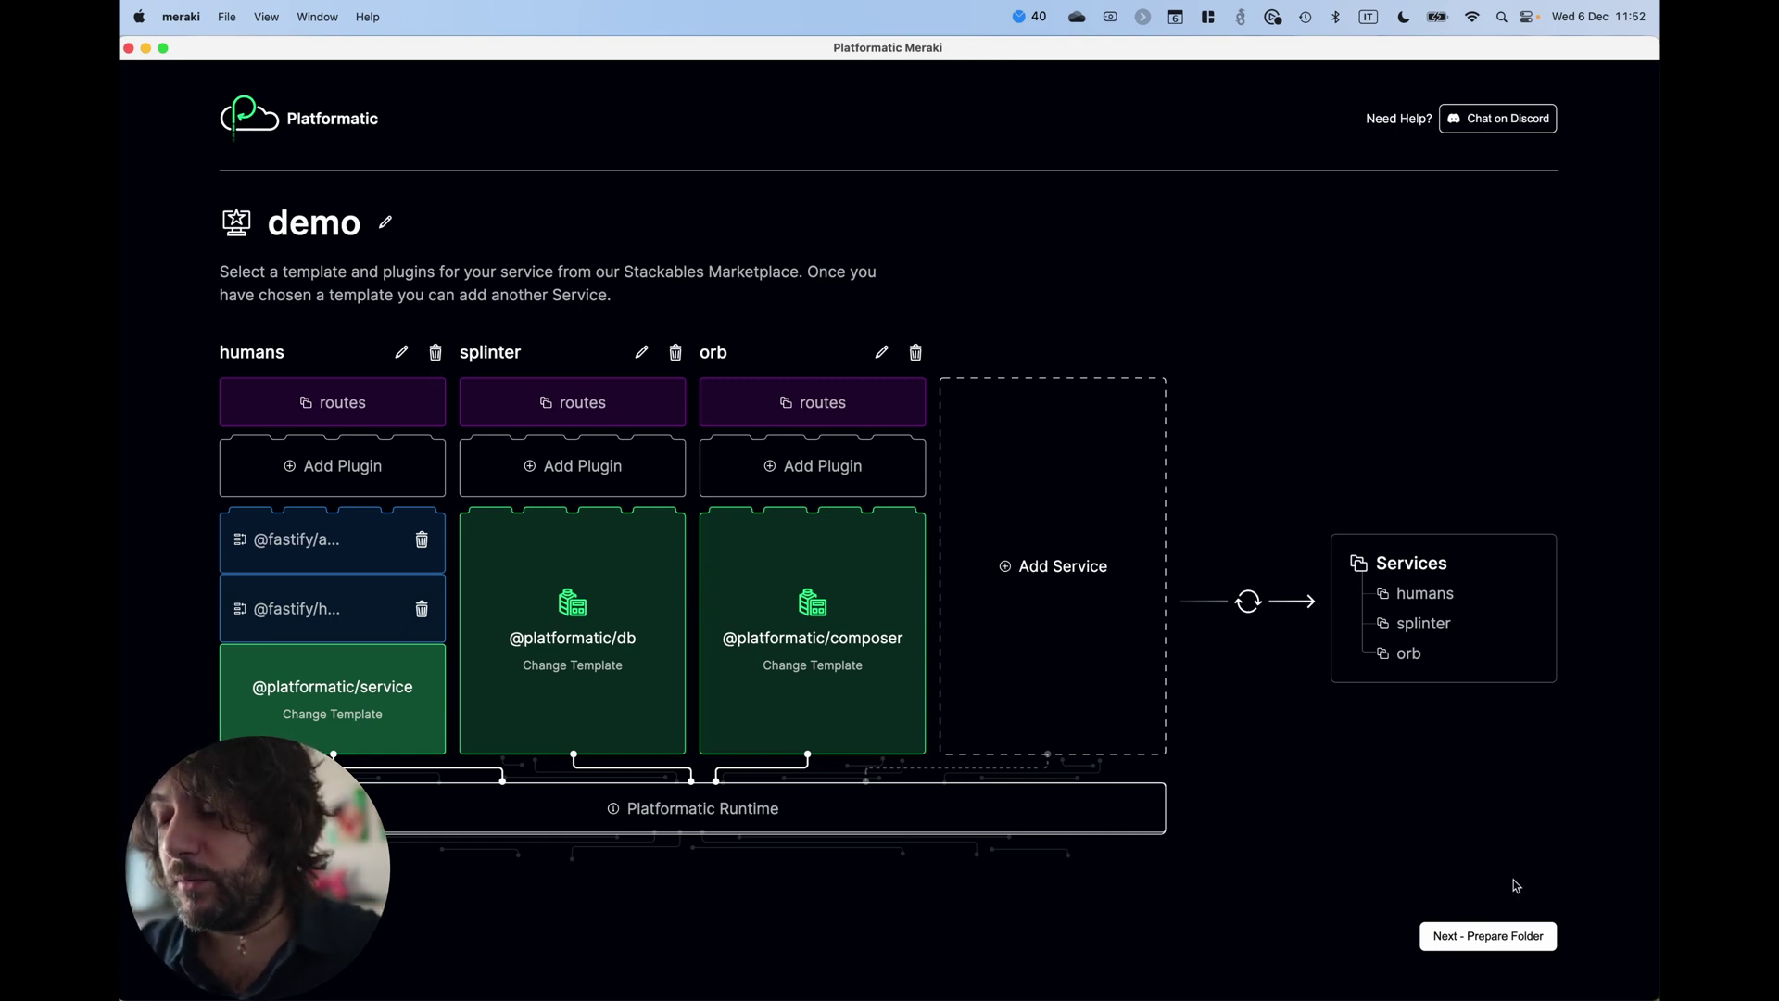
left_click(1488, 935)
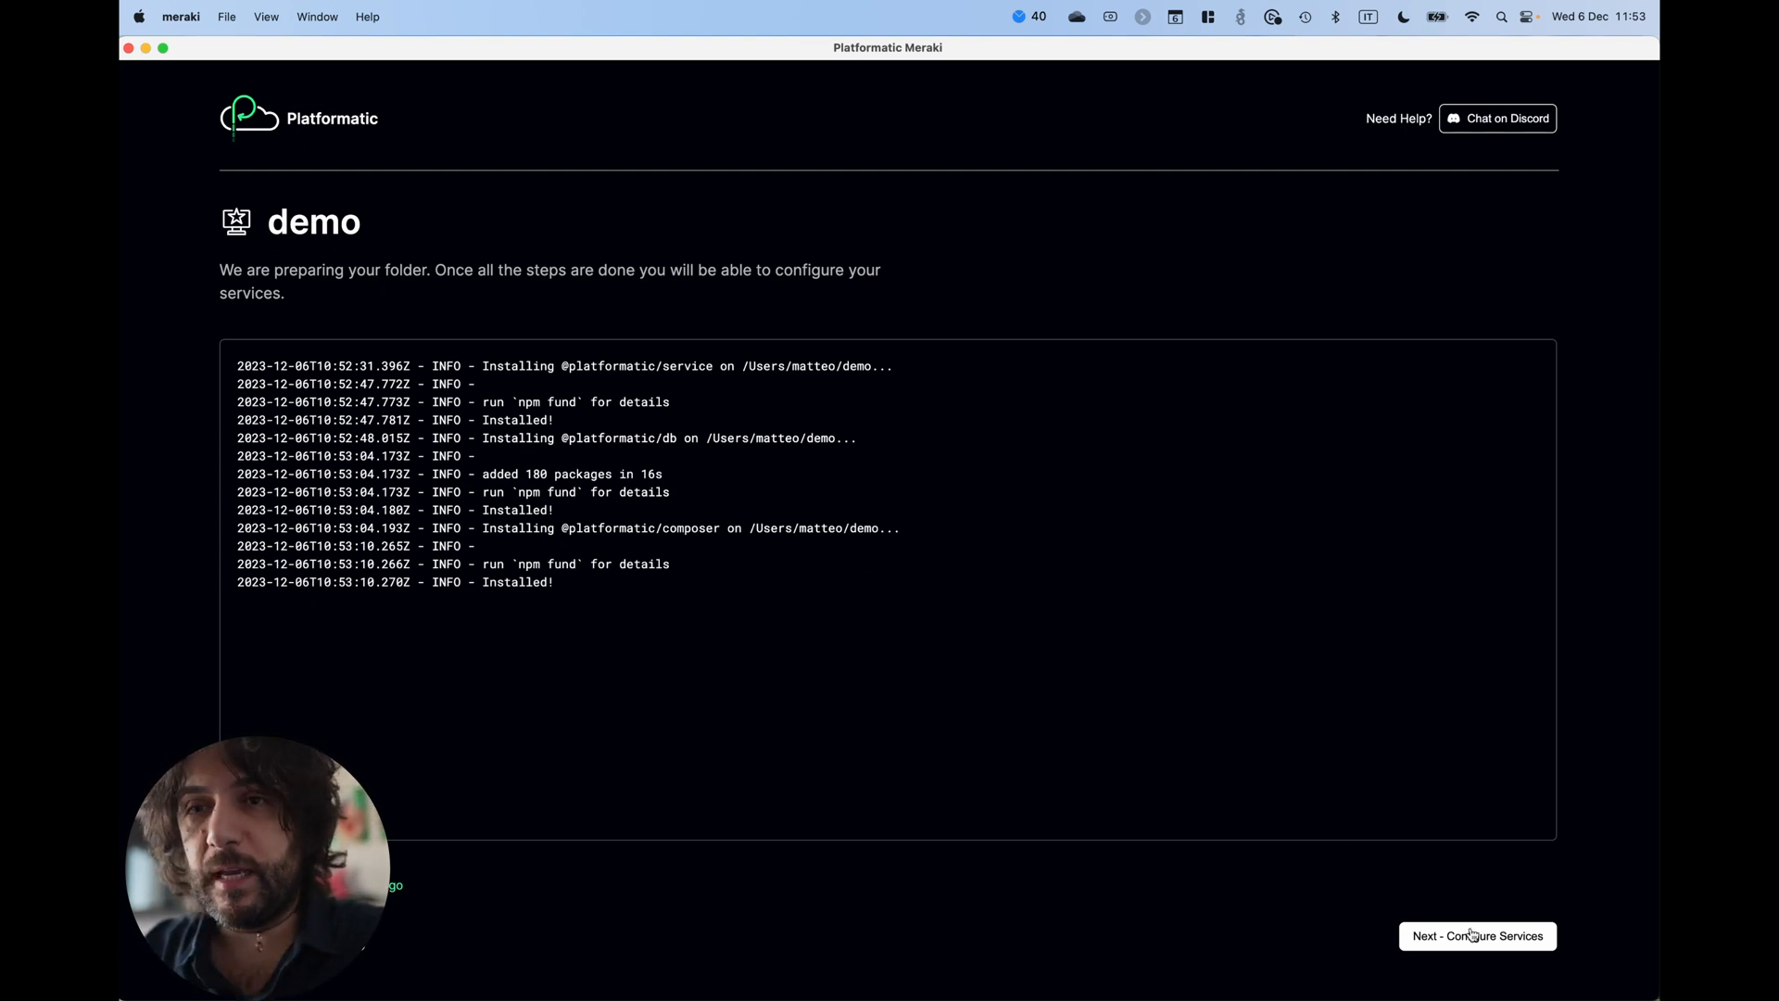
Review humans, helmet, splinter and orb settings, keeping splinter's default SQLite connection, then continue to application config.
left_click(1510, 954)
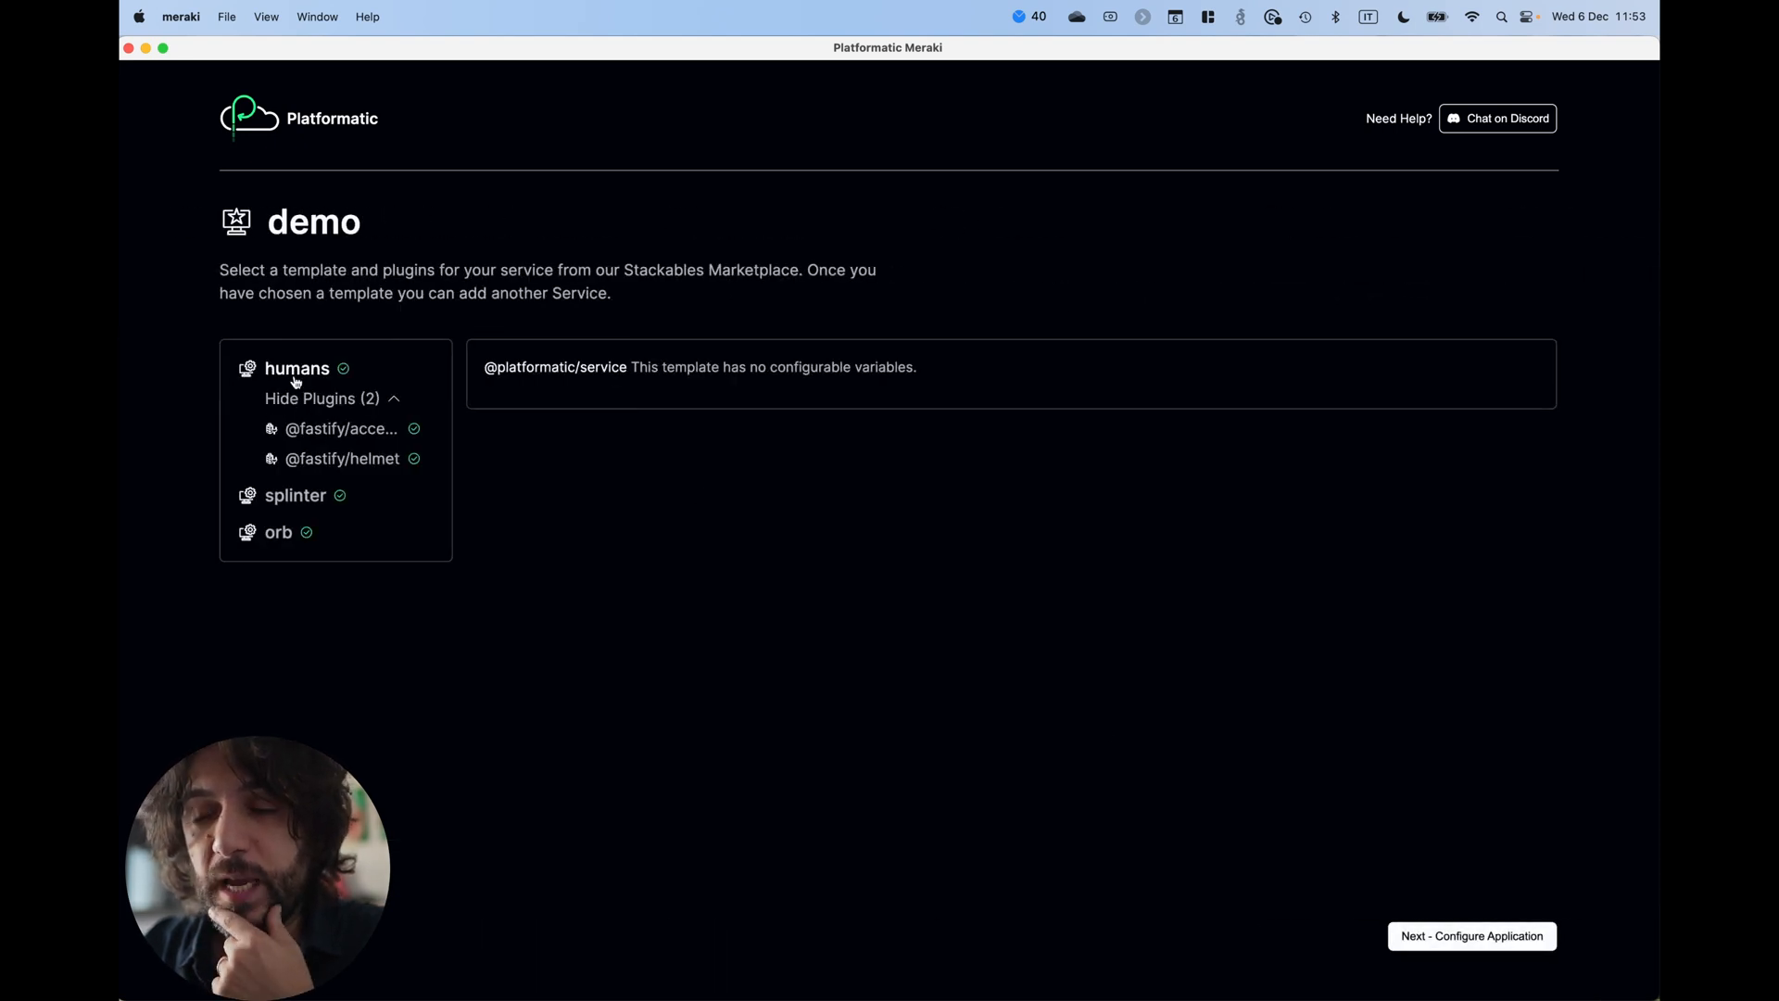
left_click(351, 432)
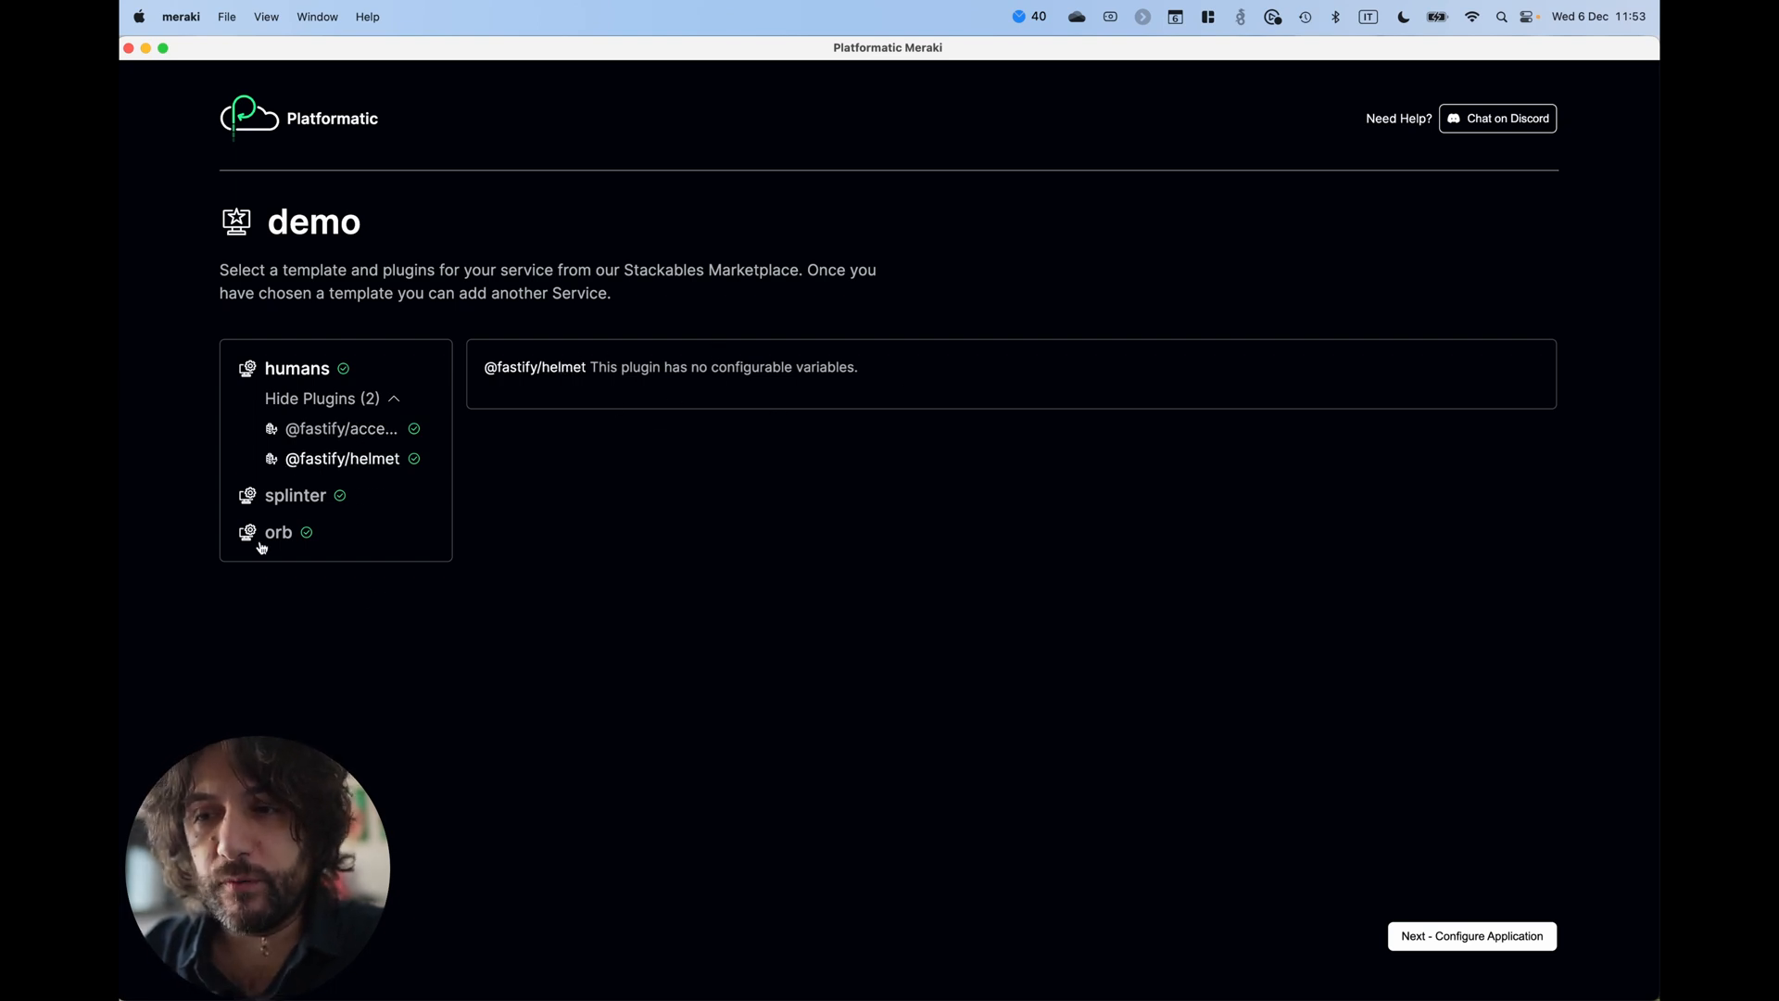
left_click(297, 498)
left_click(286, 532)
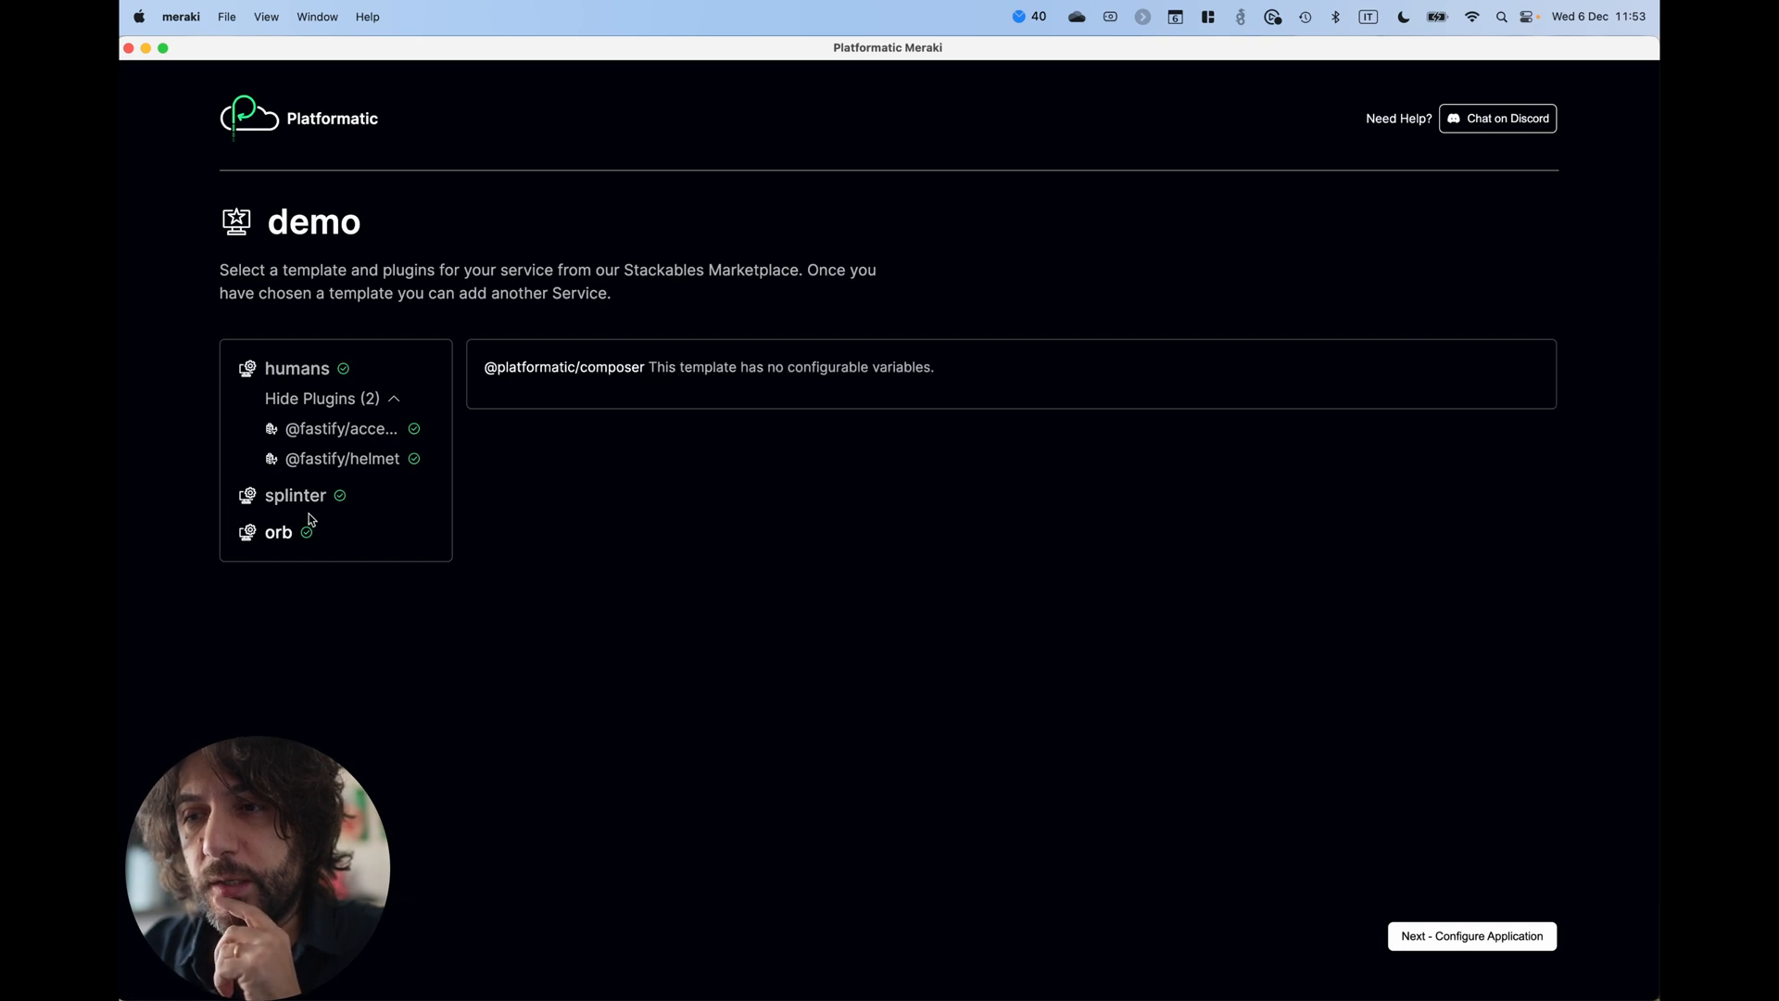
left_click(296, 496)
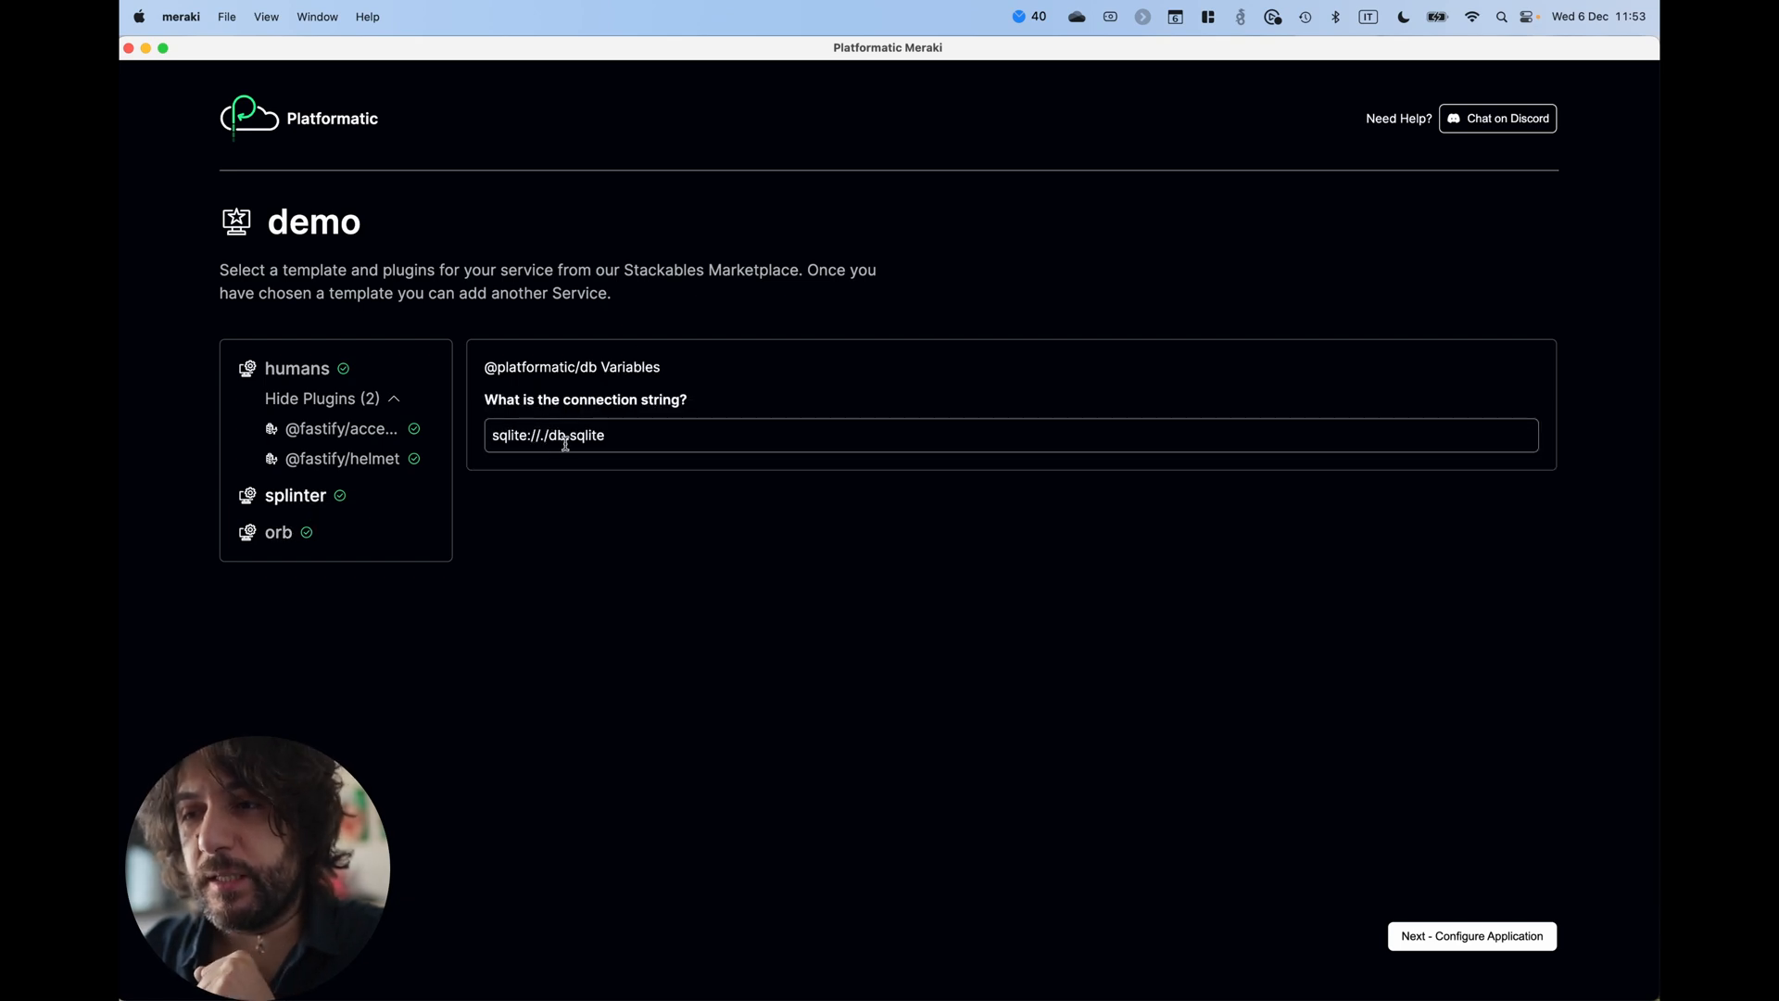
left_click(276, 533)
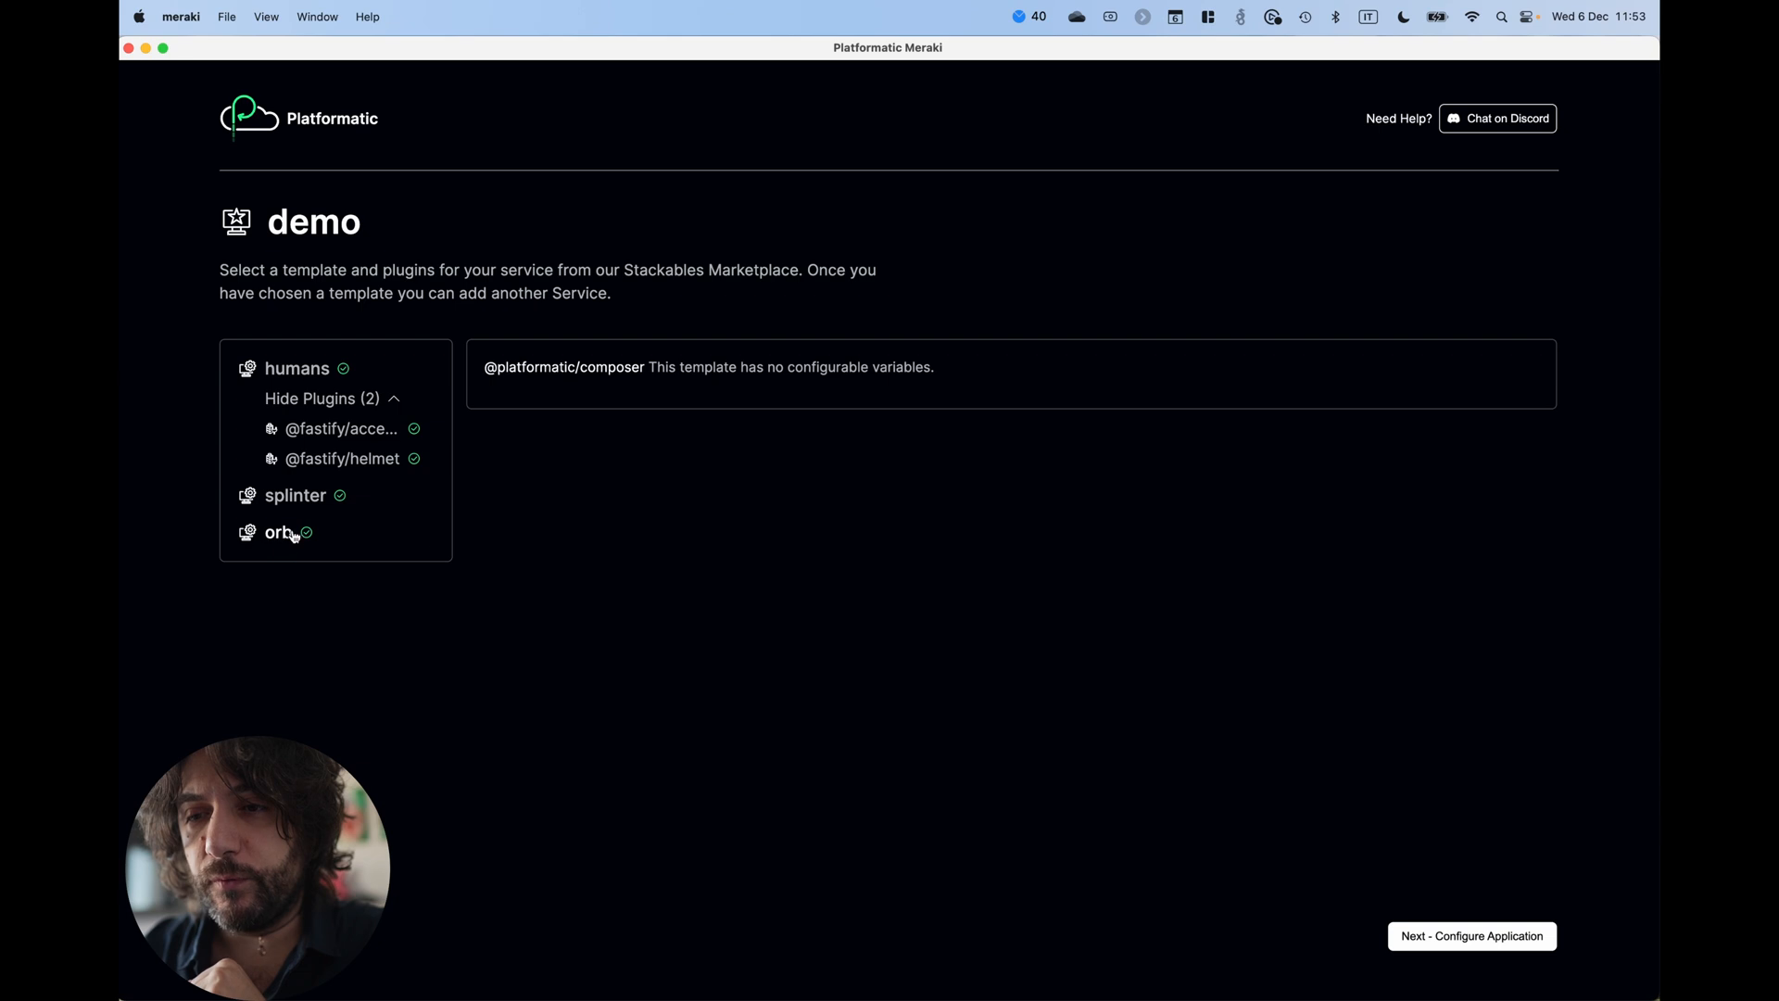
left_click(1470, 936)
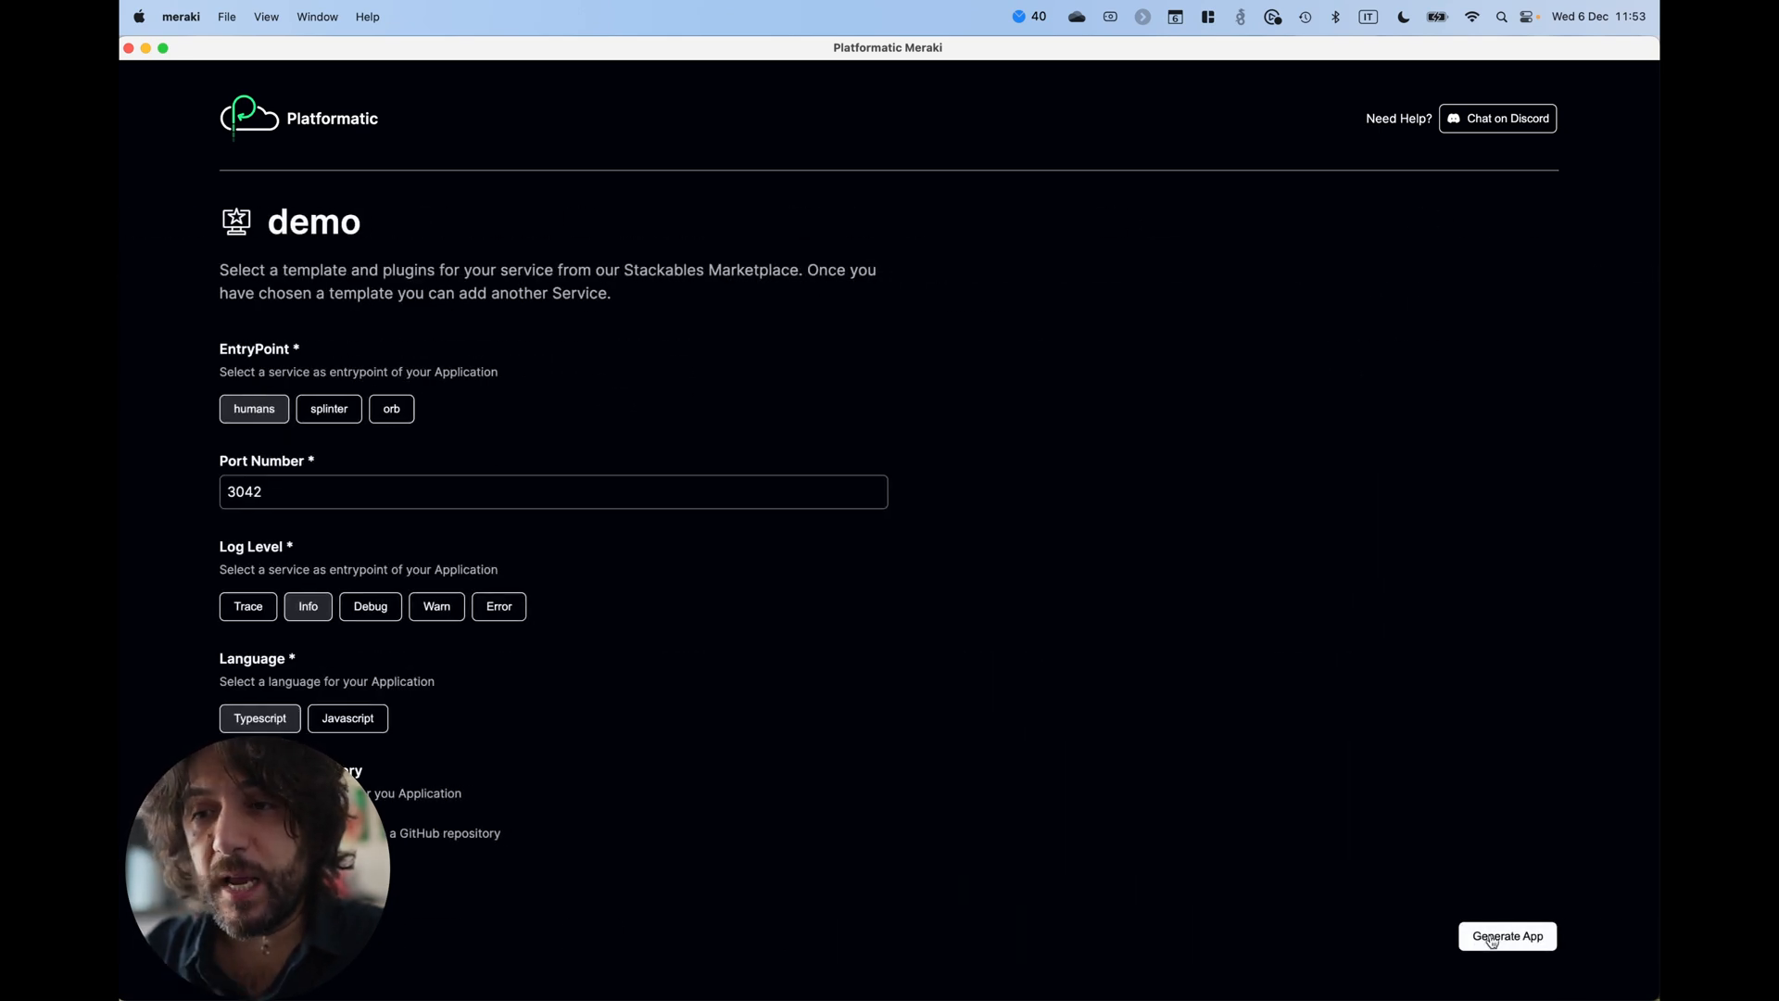
Make orb the entry point, choose JavaScript, and generate the demo app.
left_click(391, 408)
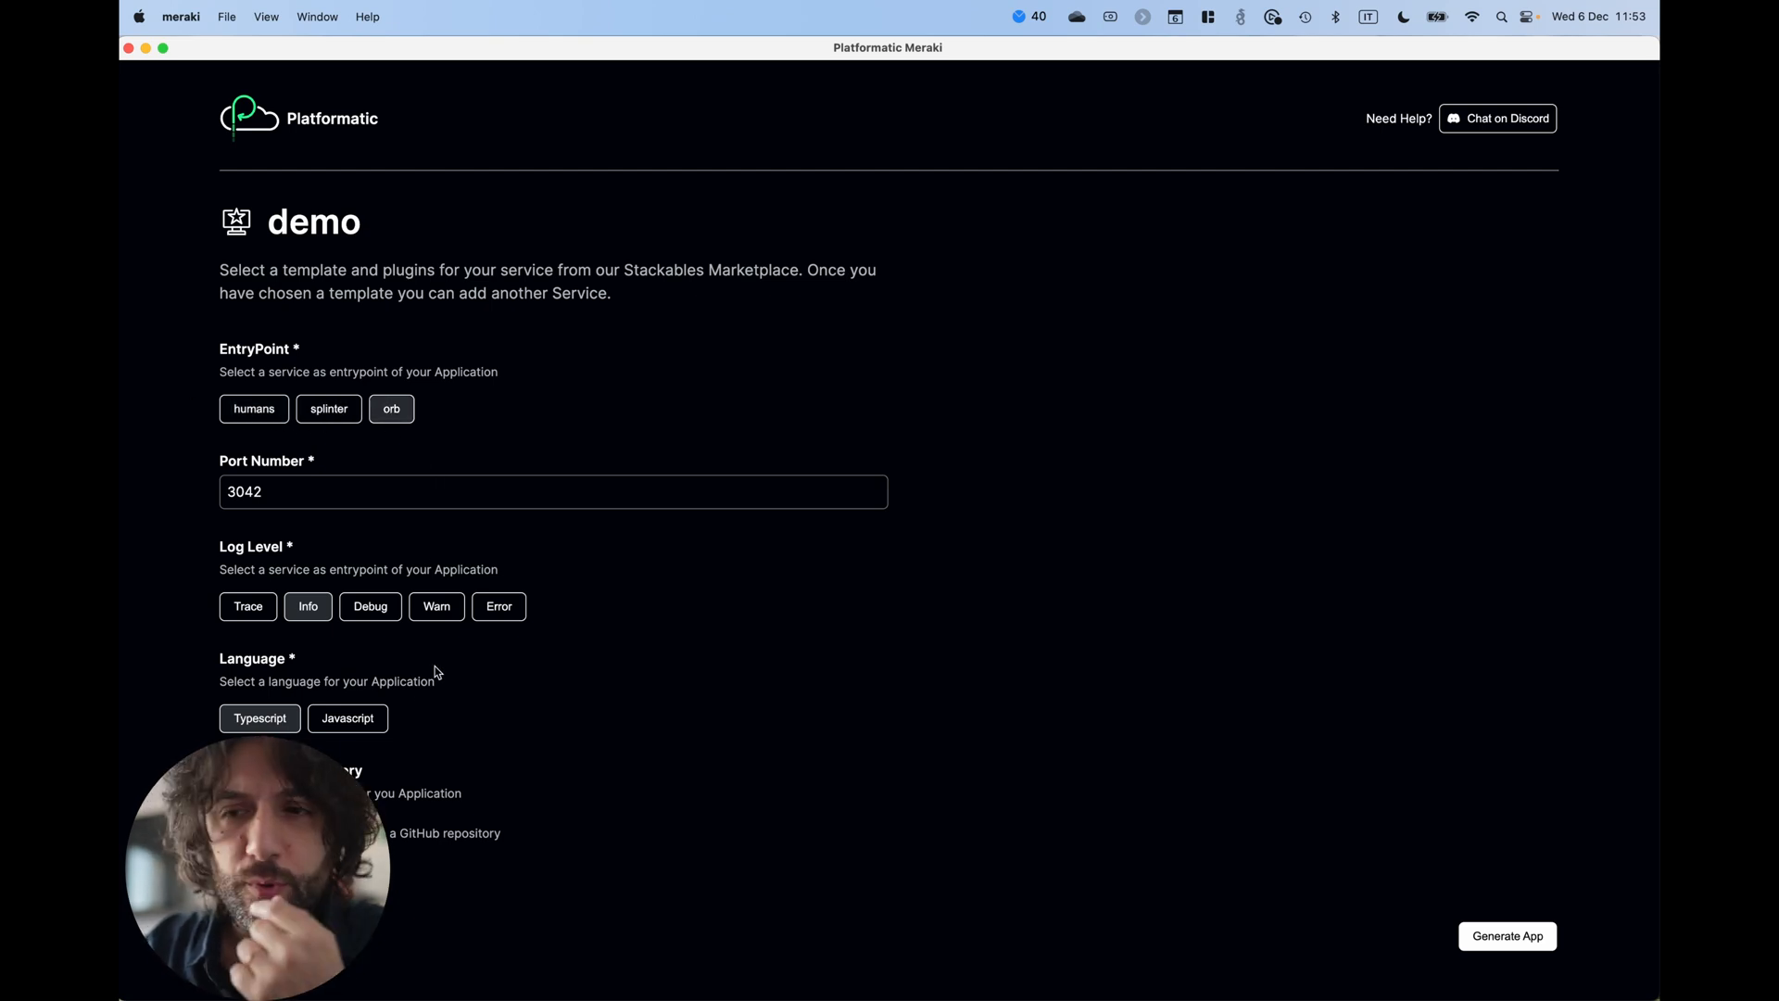
left_click(380, 718)
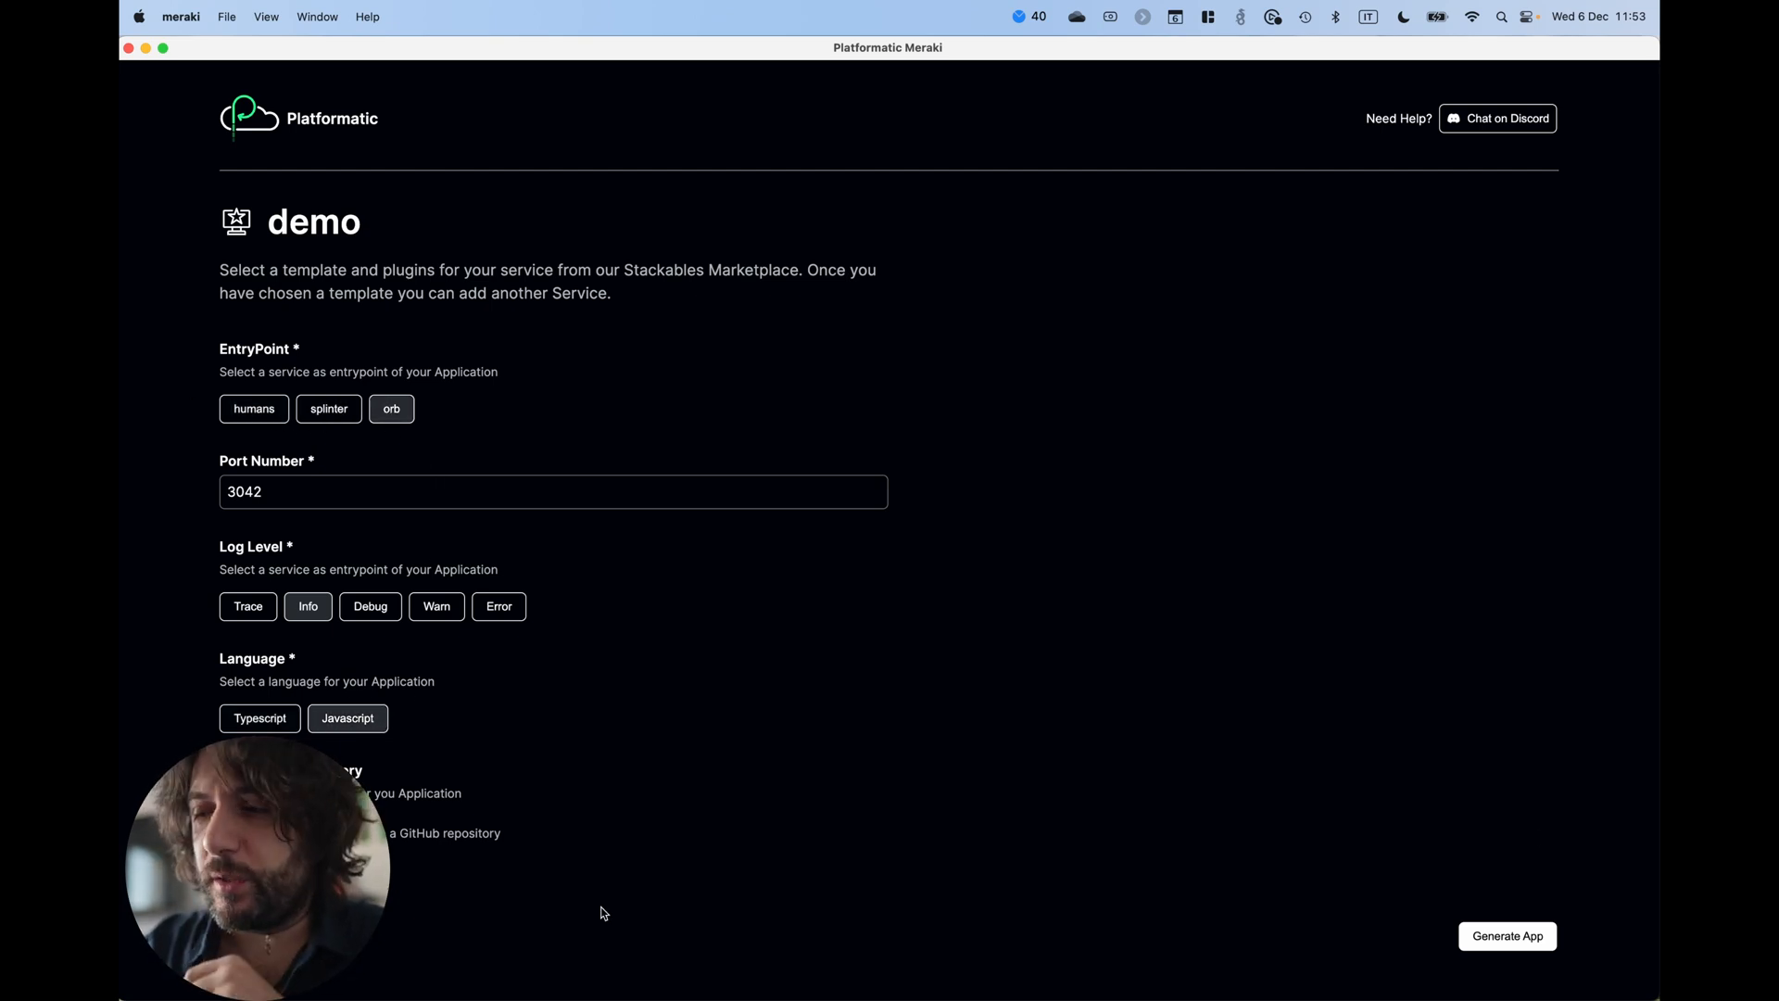
left_click(1509, 935)
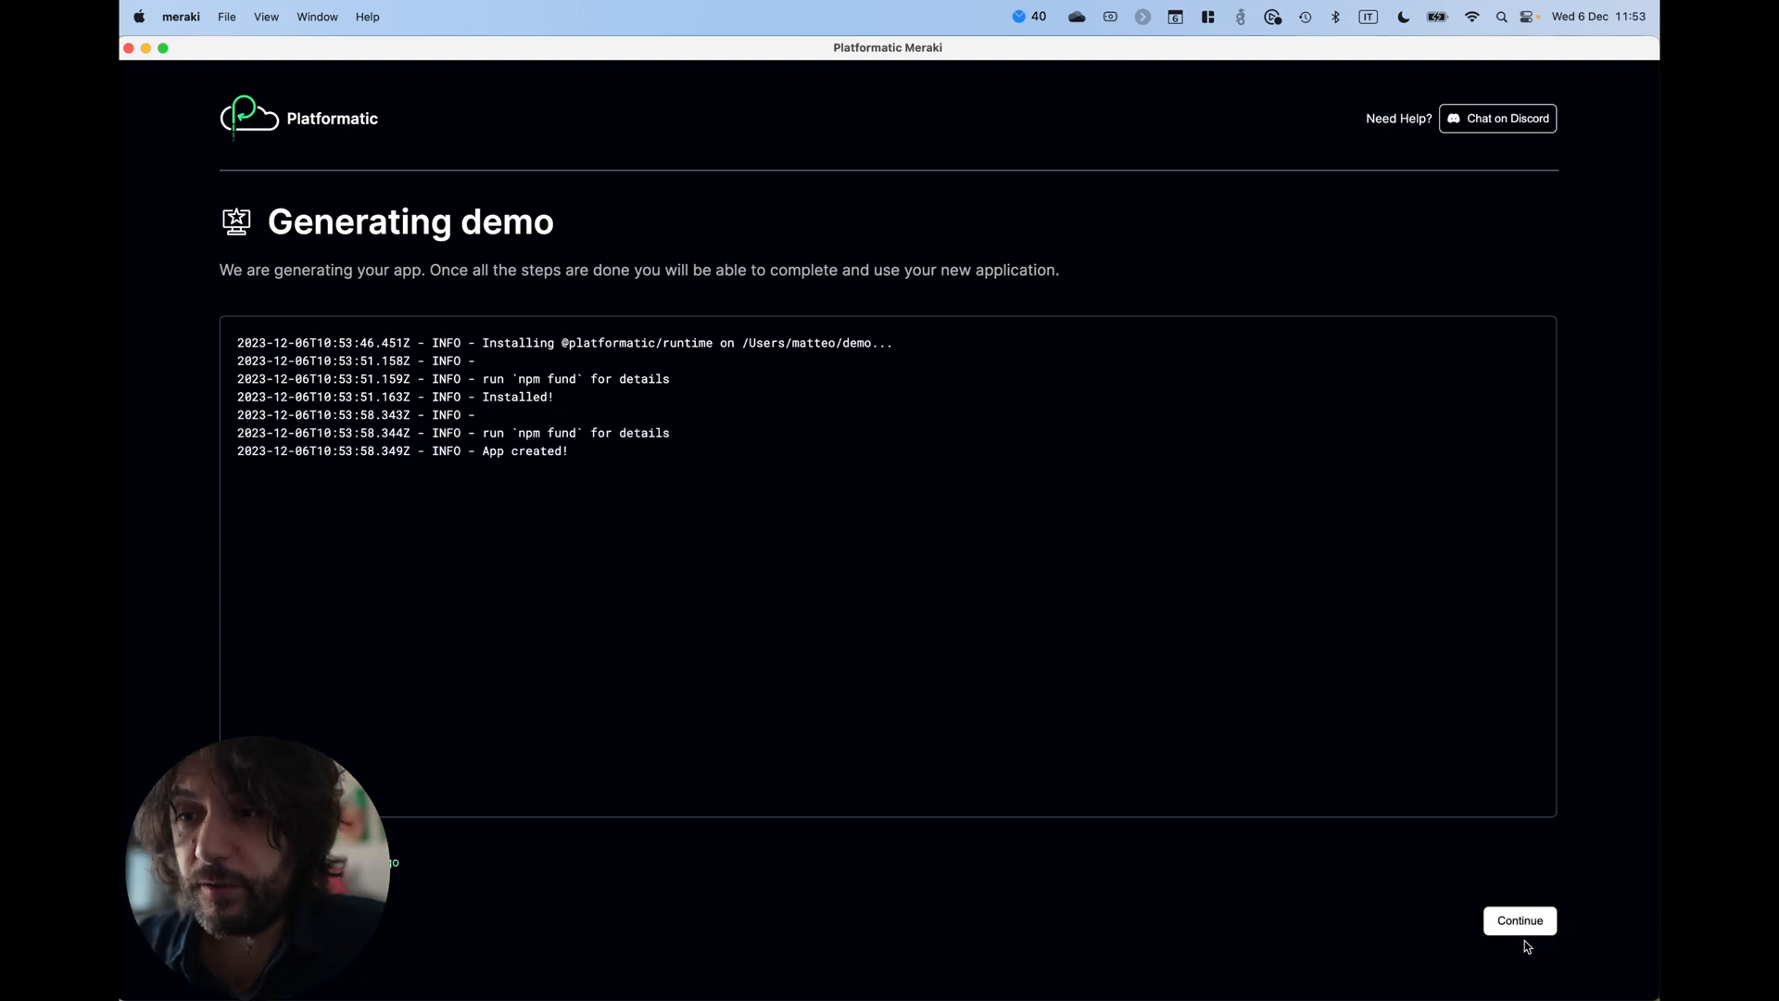
Confirm the 'Application Created!' dialog and close Meraki.
left_click(1523, 921)
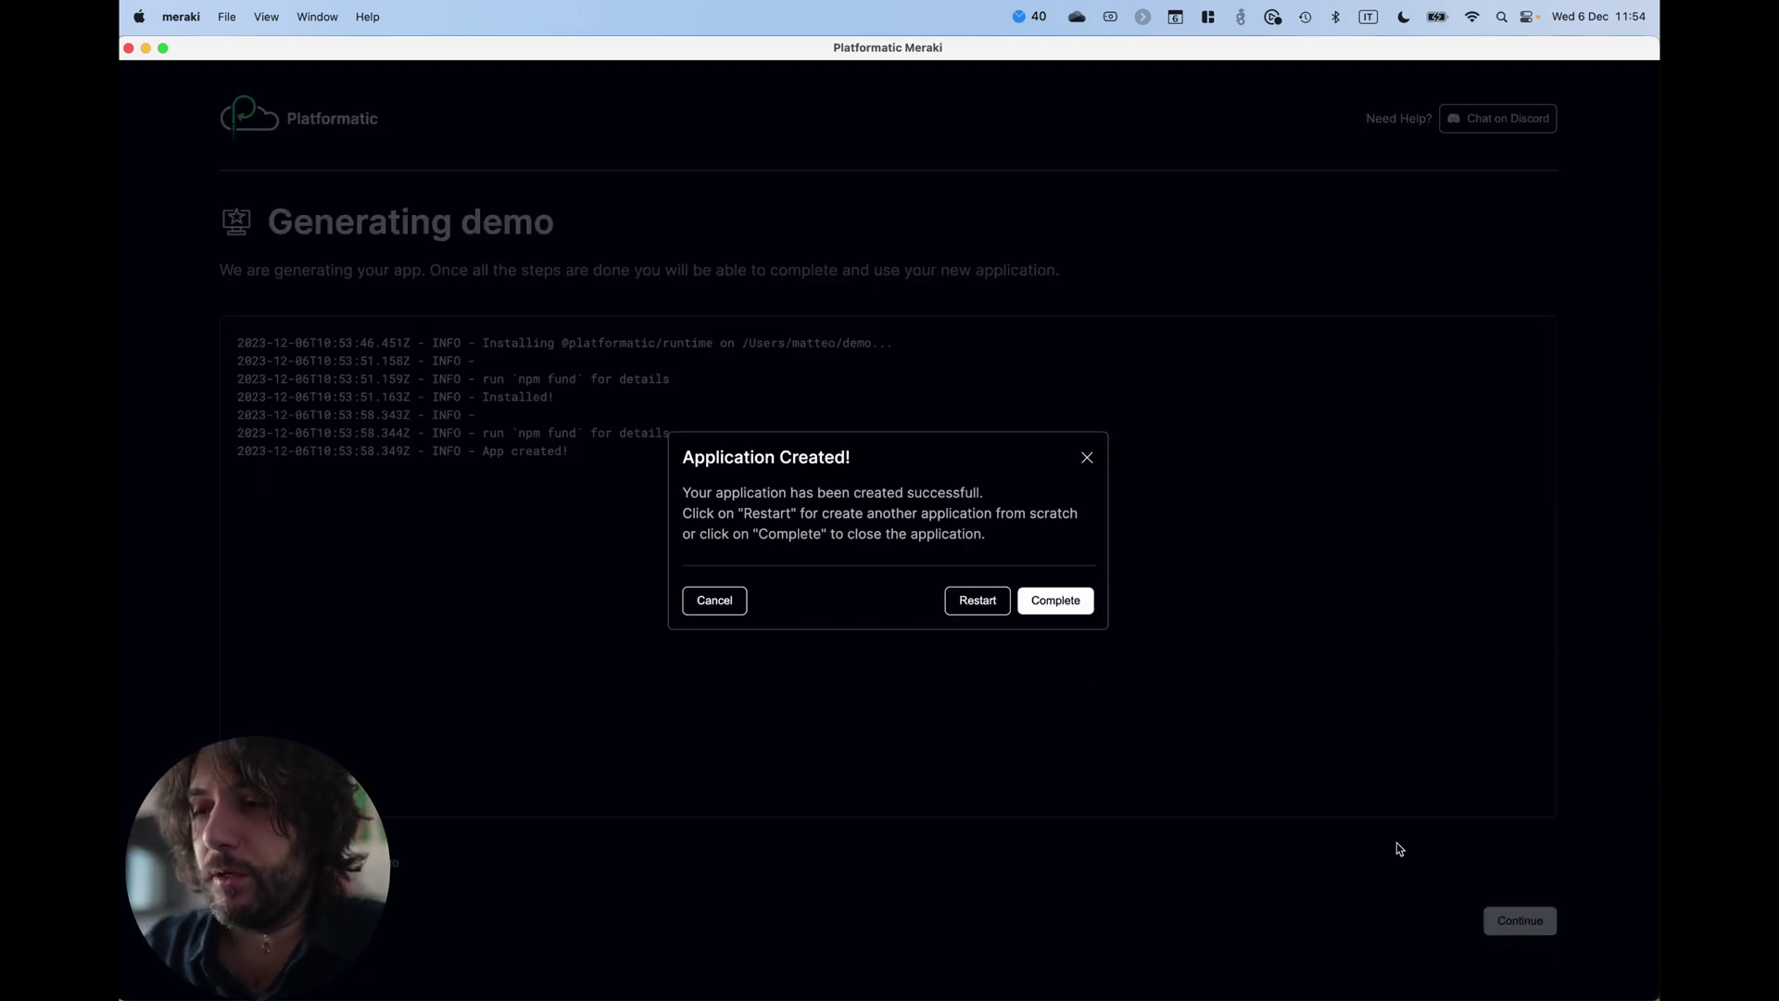
left_click(1055, 599)
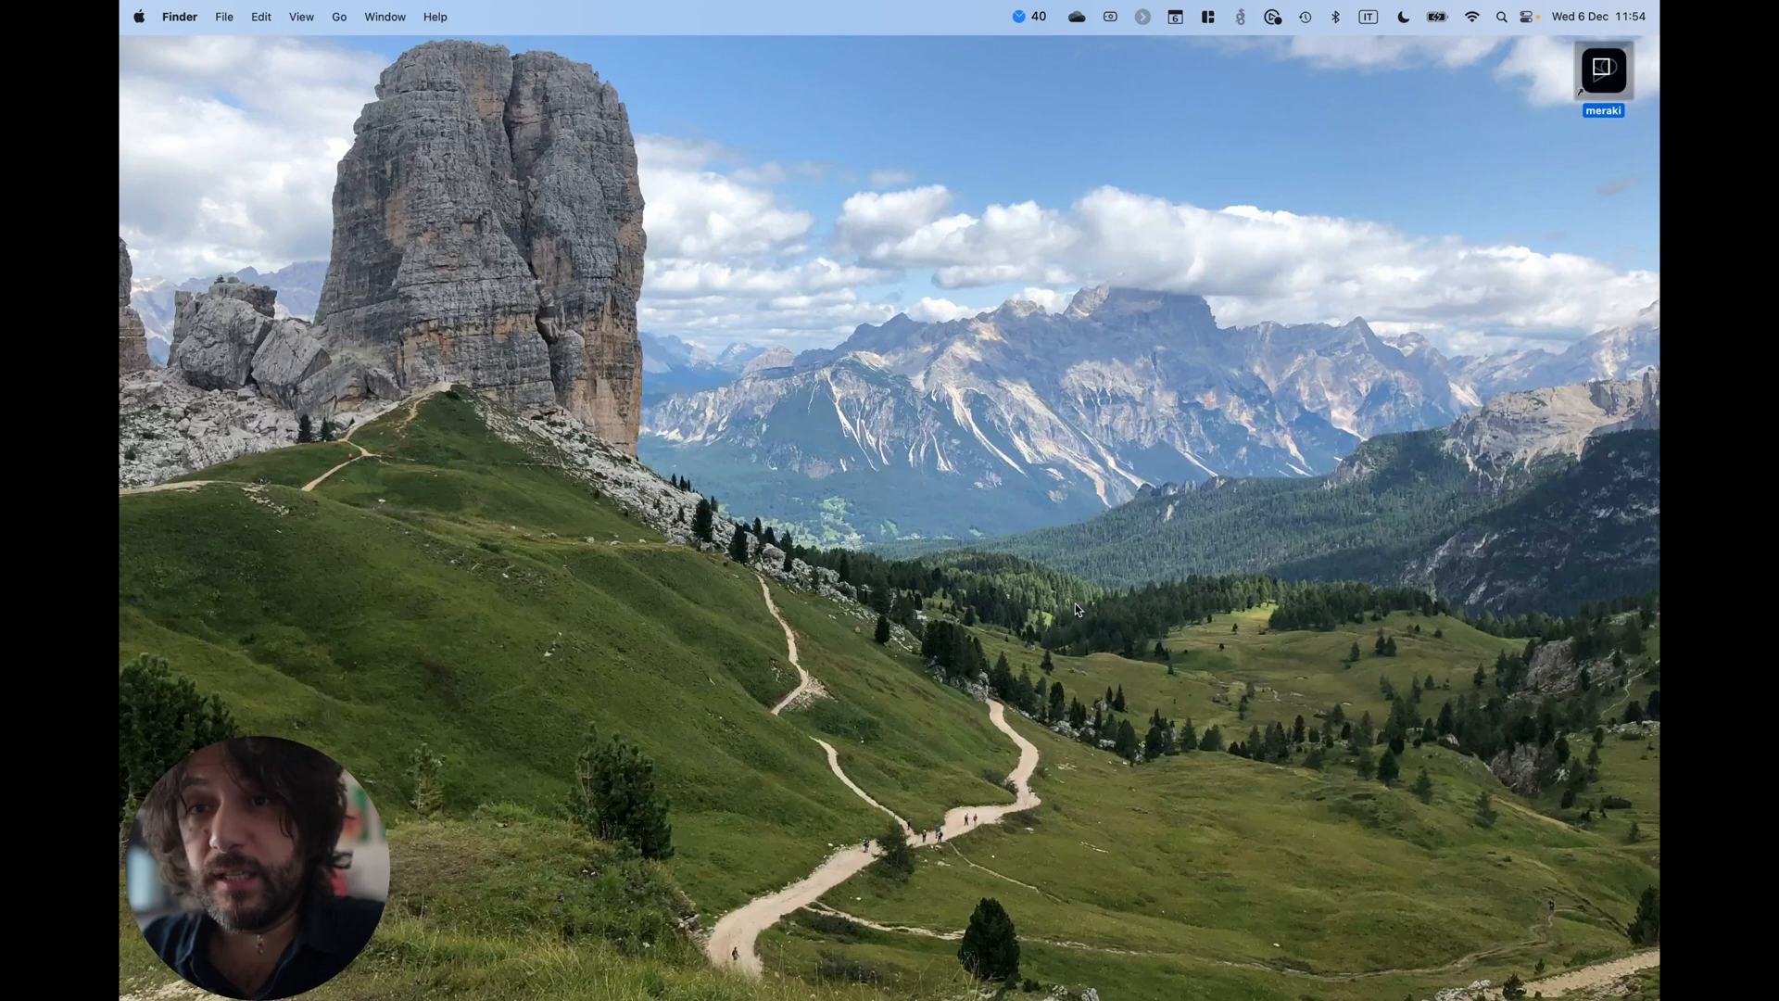
In the terminal, cd into demo, list its contents and launch vim there.
key("ctrl+Left")
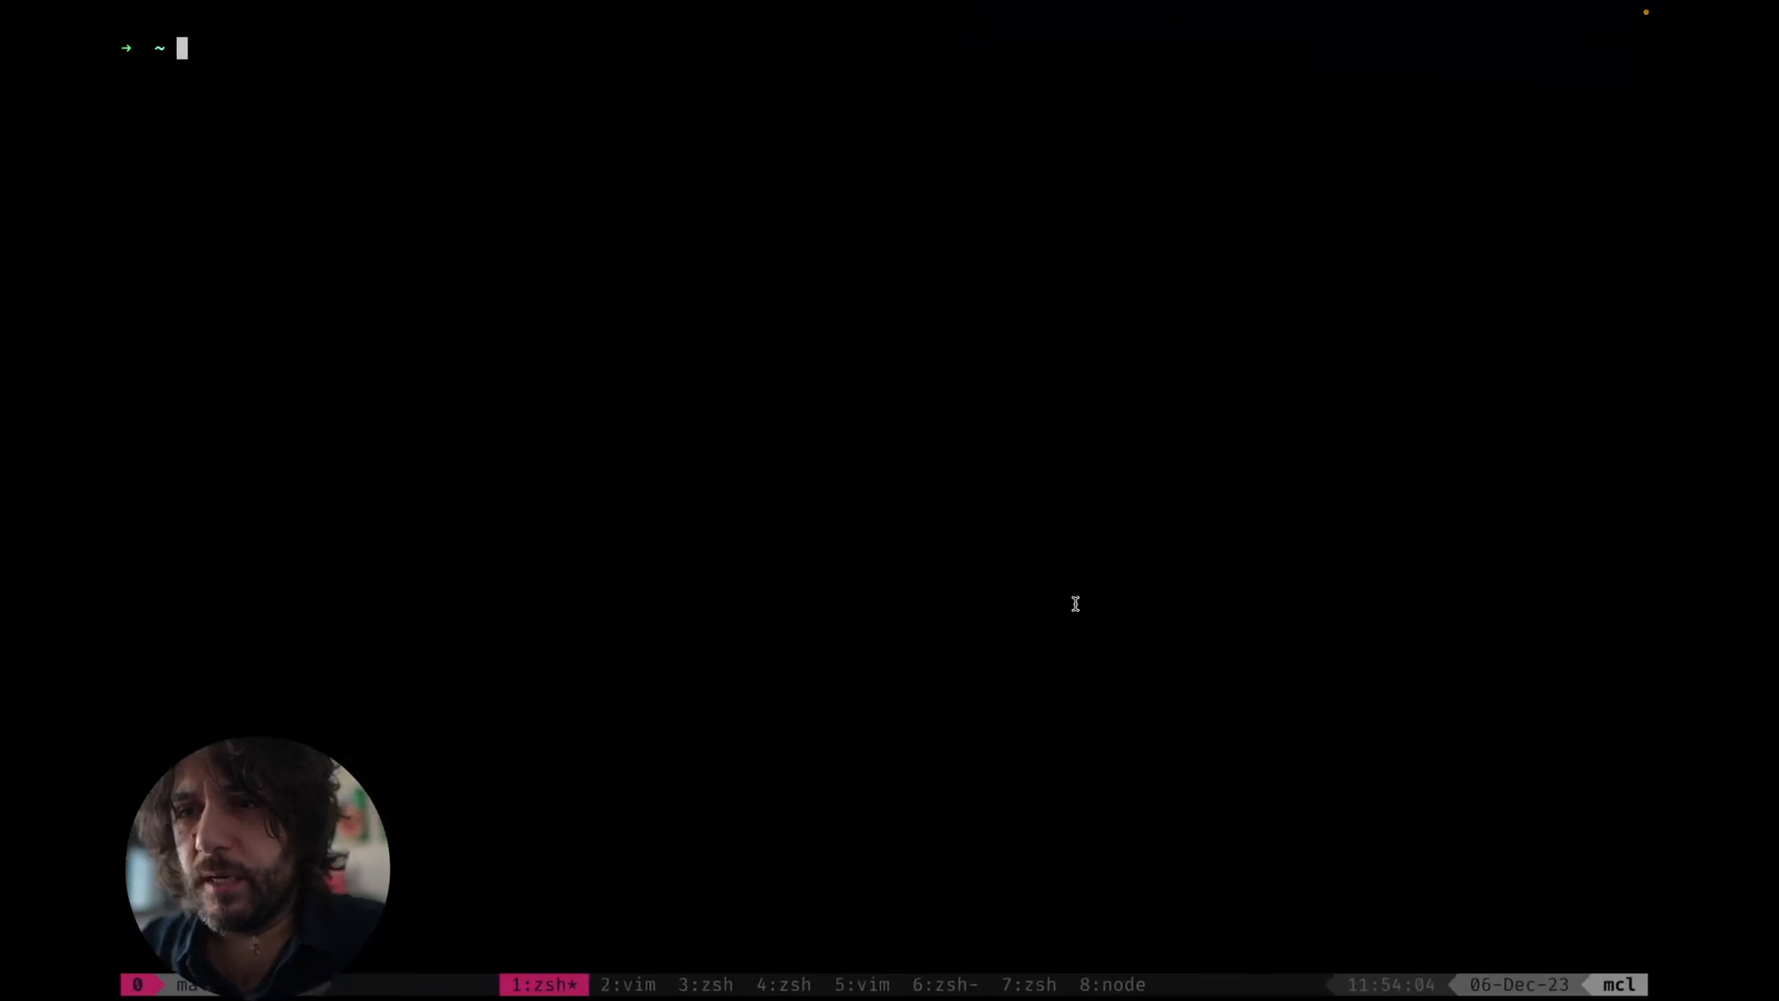
type("cd demo")
key("Return")
type("ls")
key("Return")
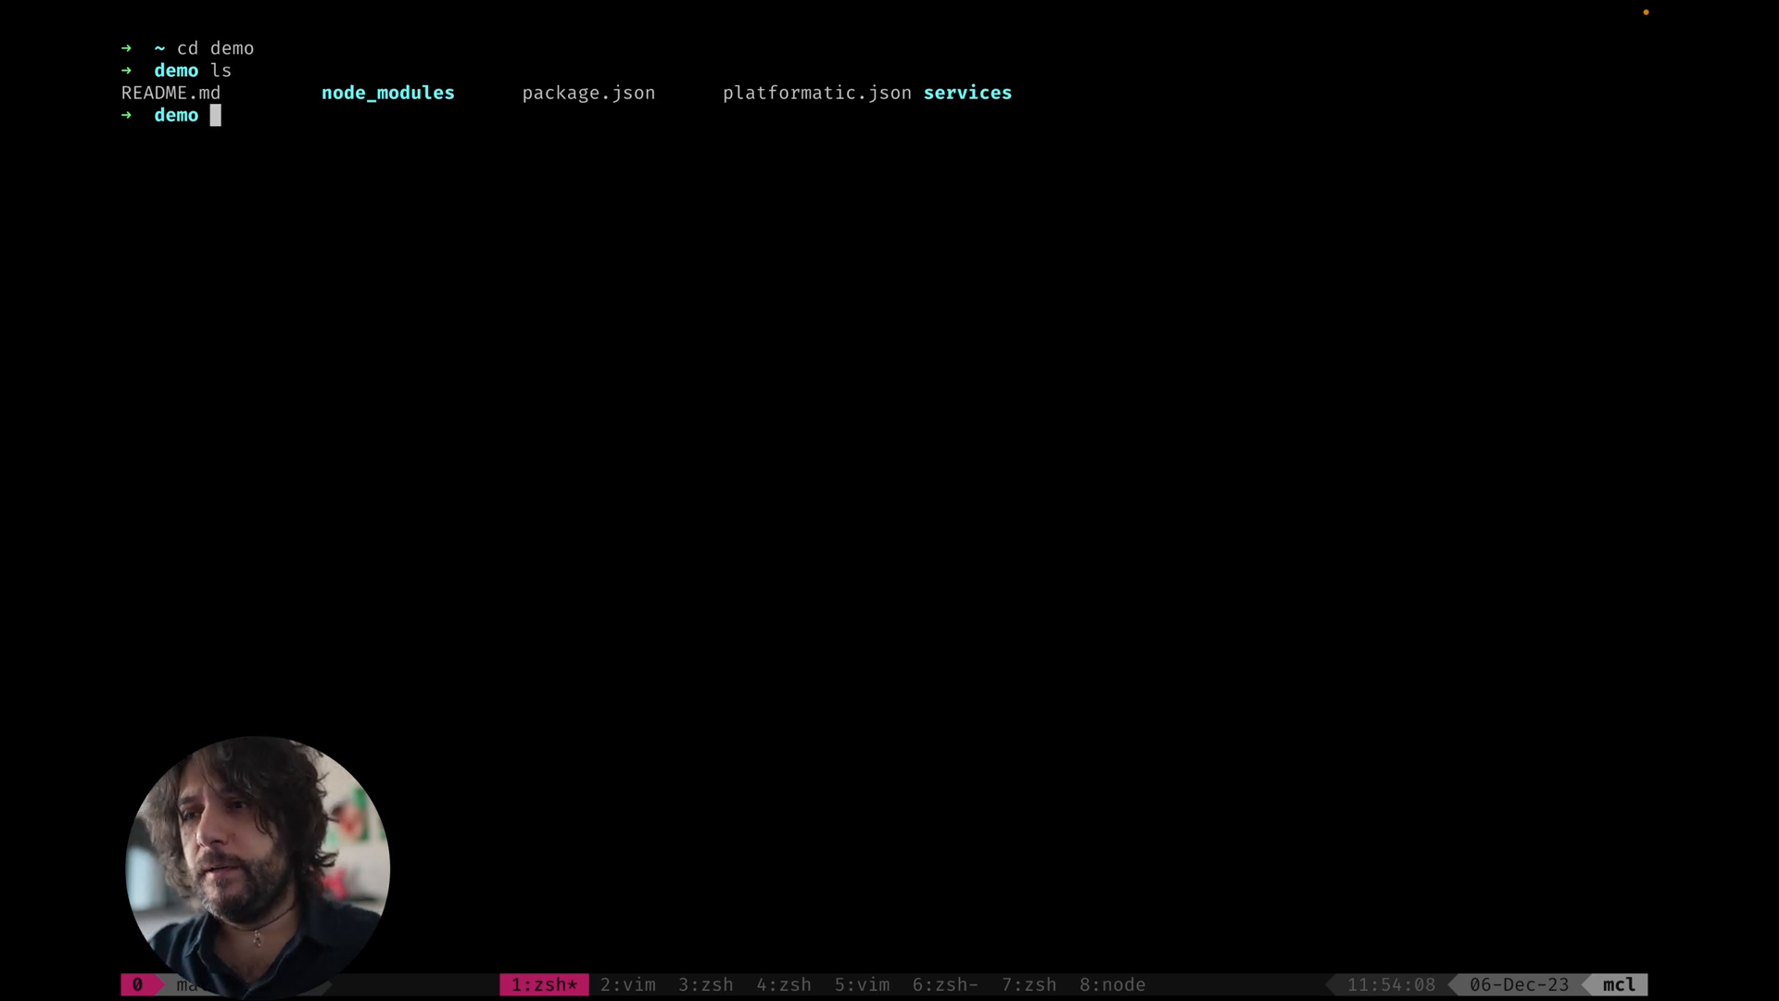
type("vim")
key("Return")
Expand the humans service folder in the NERDTree sidebar.
key("F3")
key("j")
key("j")
key("Return")
key("j")
key("j")
key("j")
Open humans/platformatic.json and highlight its accepts and helmet plugin packages.
key("j")
key("j")
key("j")
key("k")
key("k")
key("j")
key("j")
key("j")
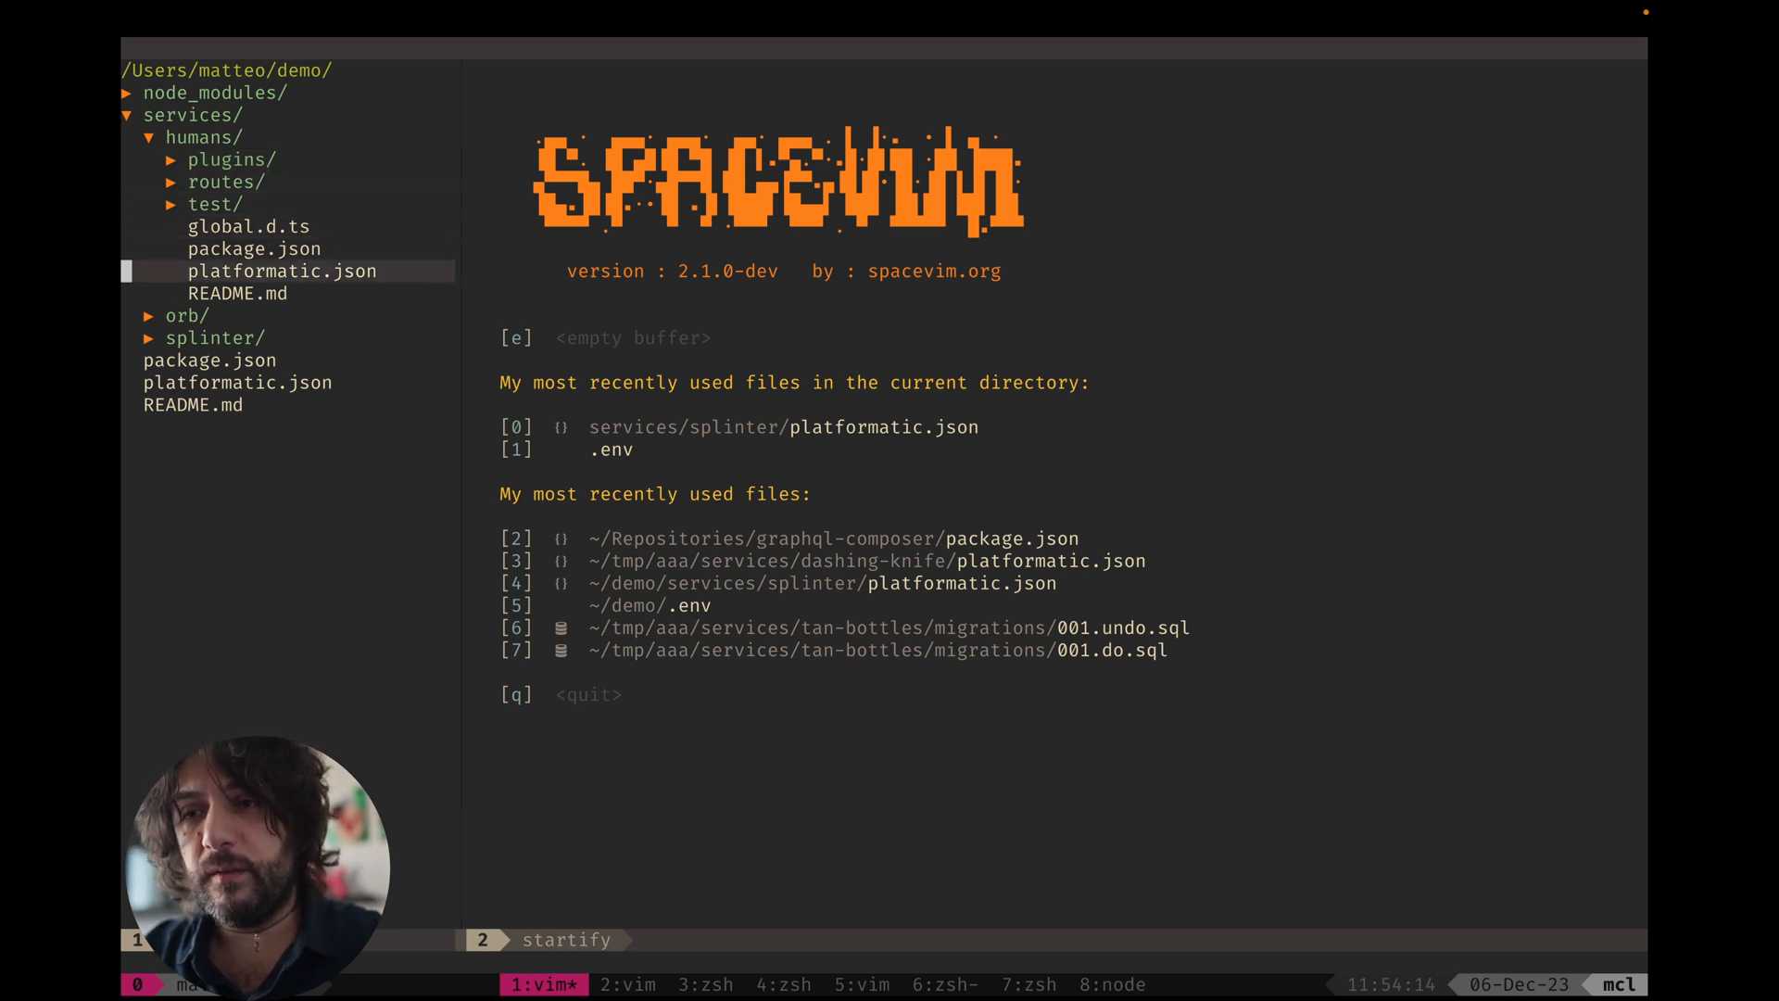
key("Return")
key("j")
key("j")
key("j")
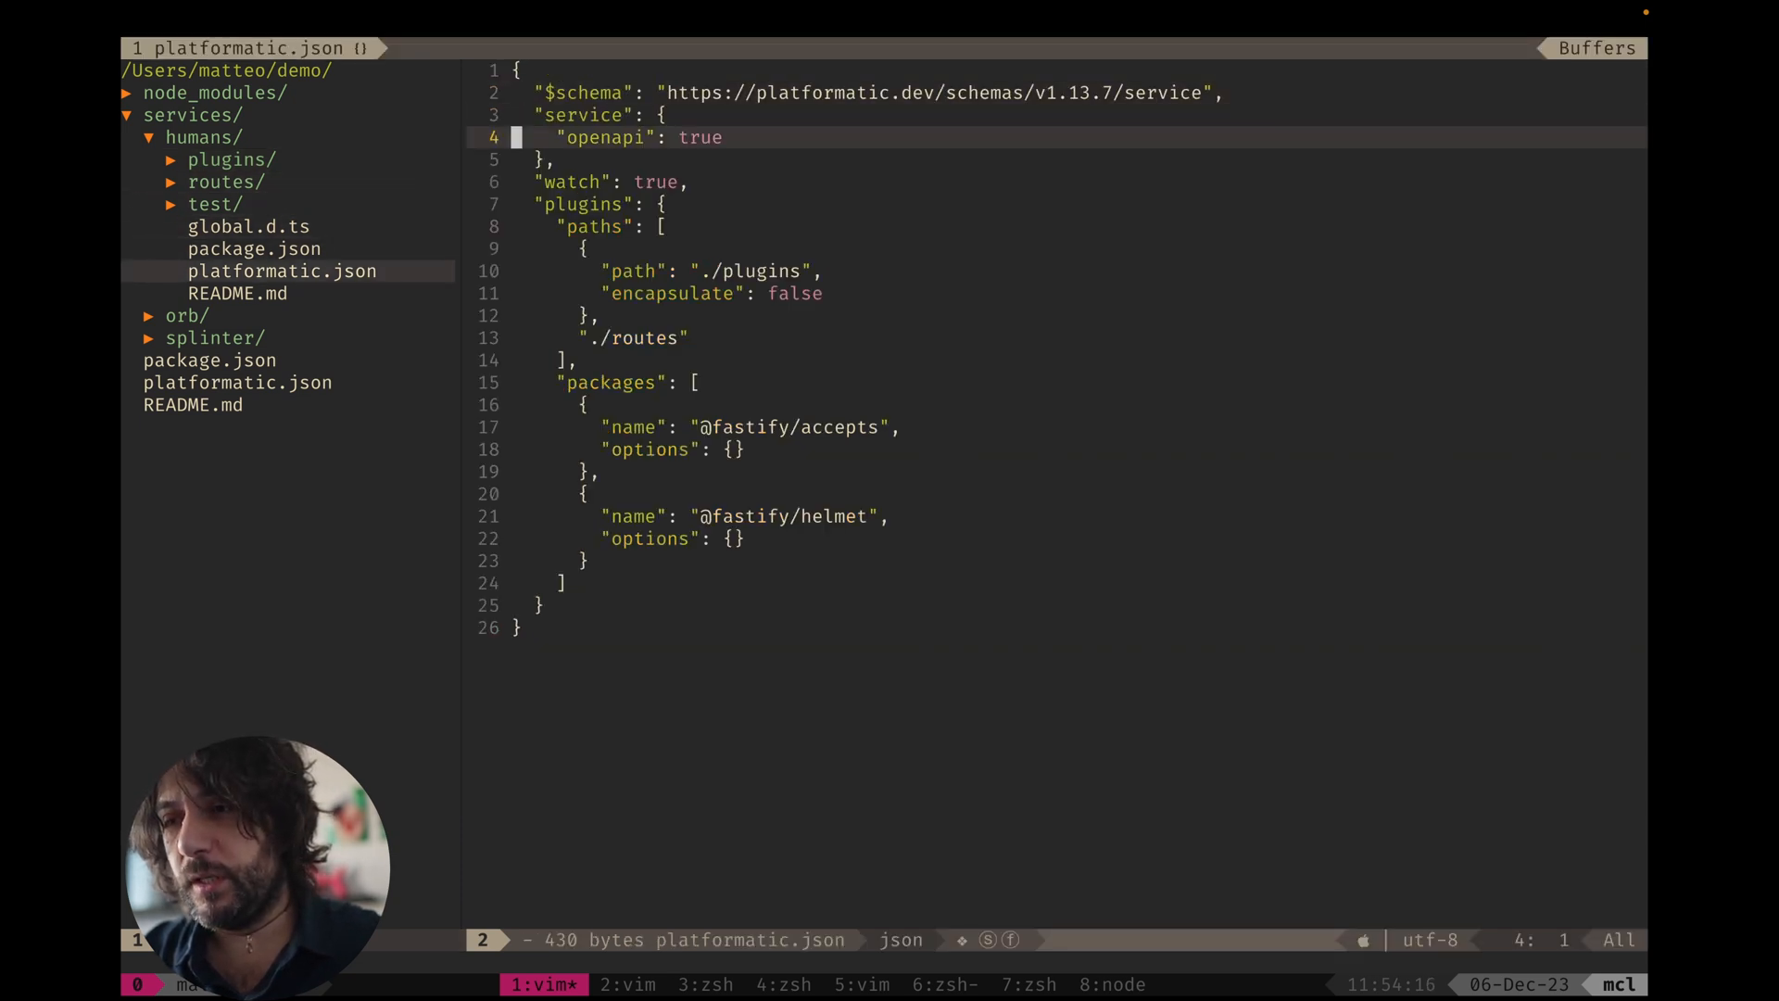
key("j")
key("j")
key("j")
key("j")
key("j")
key("j")
key("j")
key("j")
key("shift+v")
key("j")
key("j")
key("j")
key("j")
key("j")
key("j")
key("j")
key("Escape")
key("k")
key("k")
key("k")
key("k")
key("k")
key("k")
key("j")
key("j")
key("j")
key("j")
key("j")
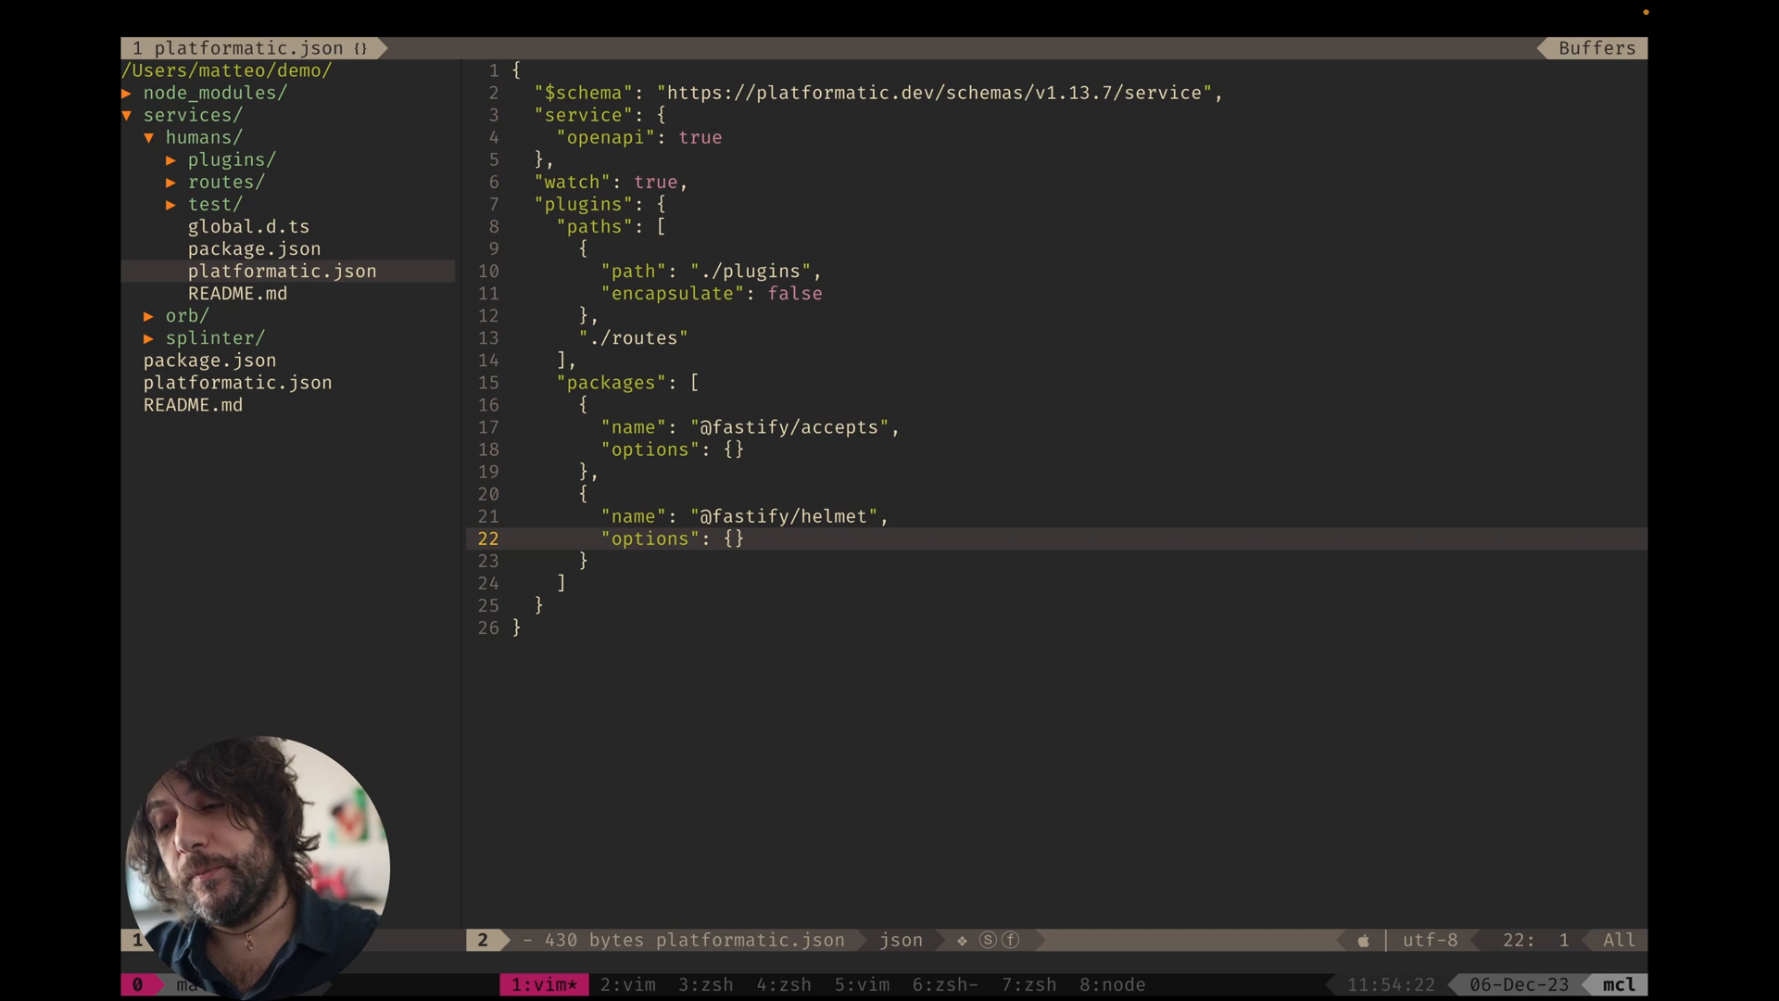
Return to the file tree and expand the orb service folder.
key("ctrl+w")
key("h")
key("k")
key("k")
key("k")
key("k")
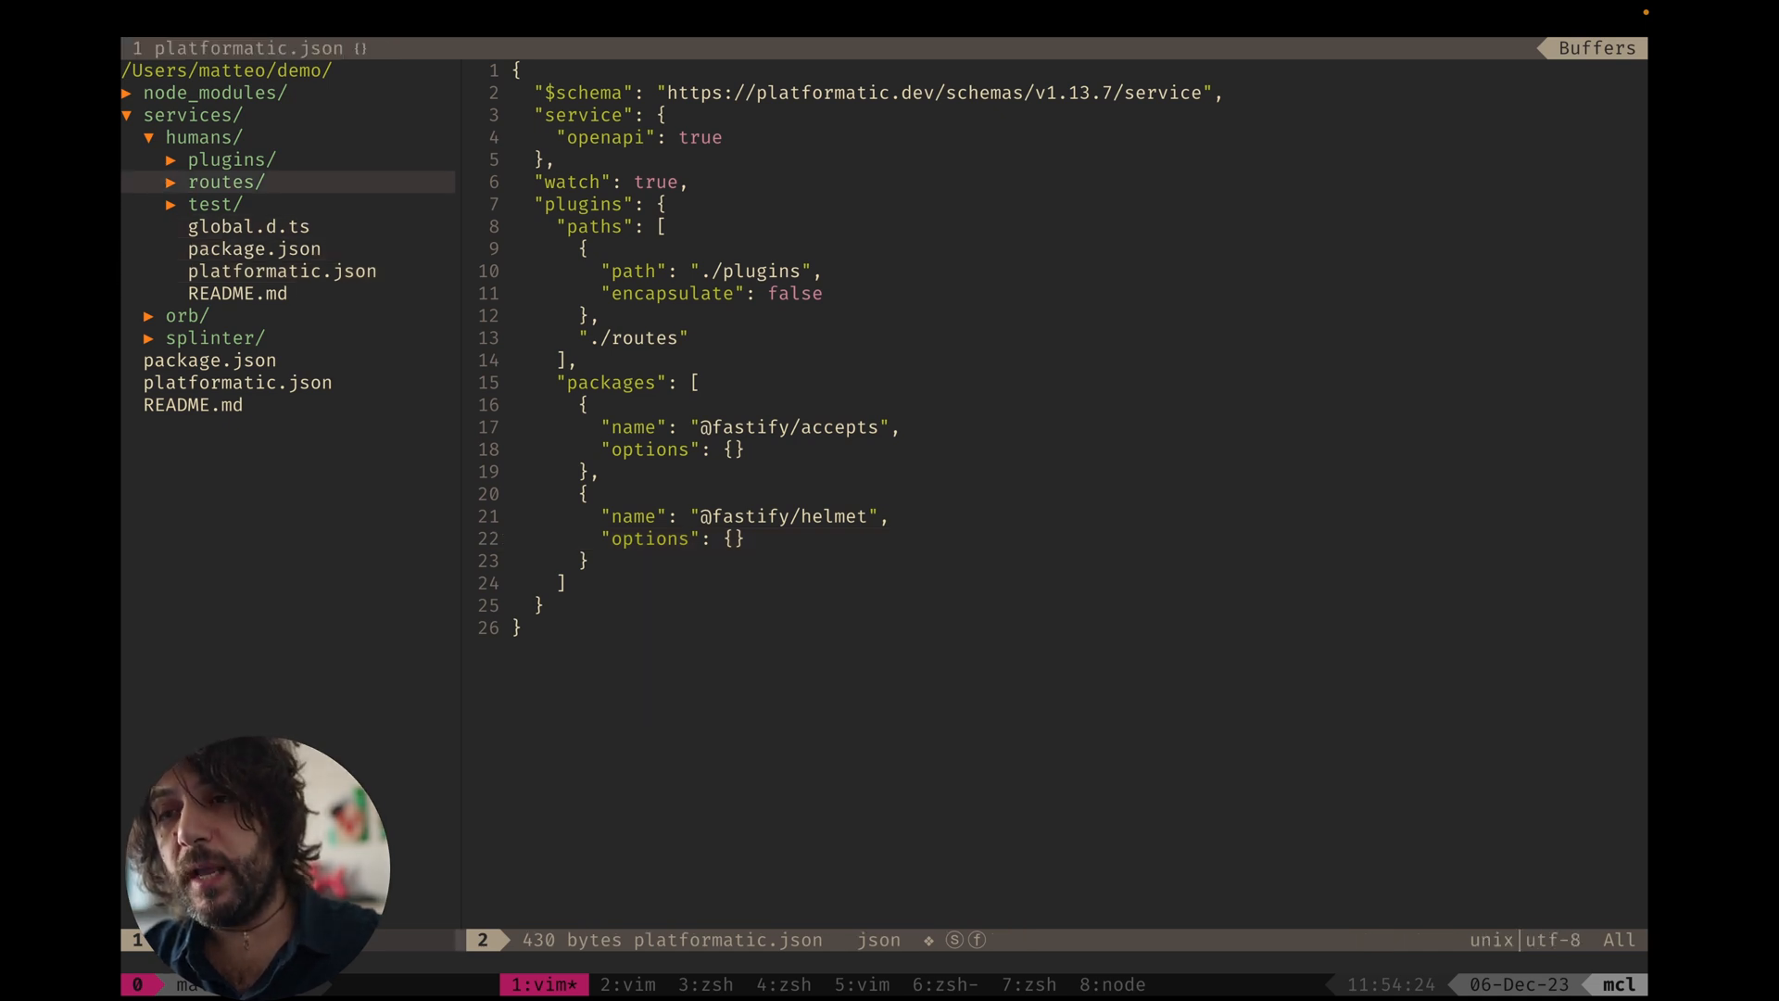
key("j")
key("j")
key("j")
key("j")
key("j")
key("j")
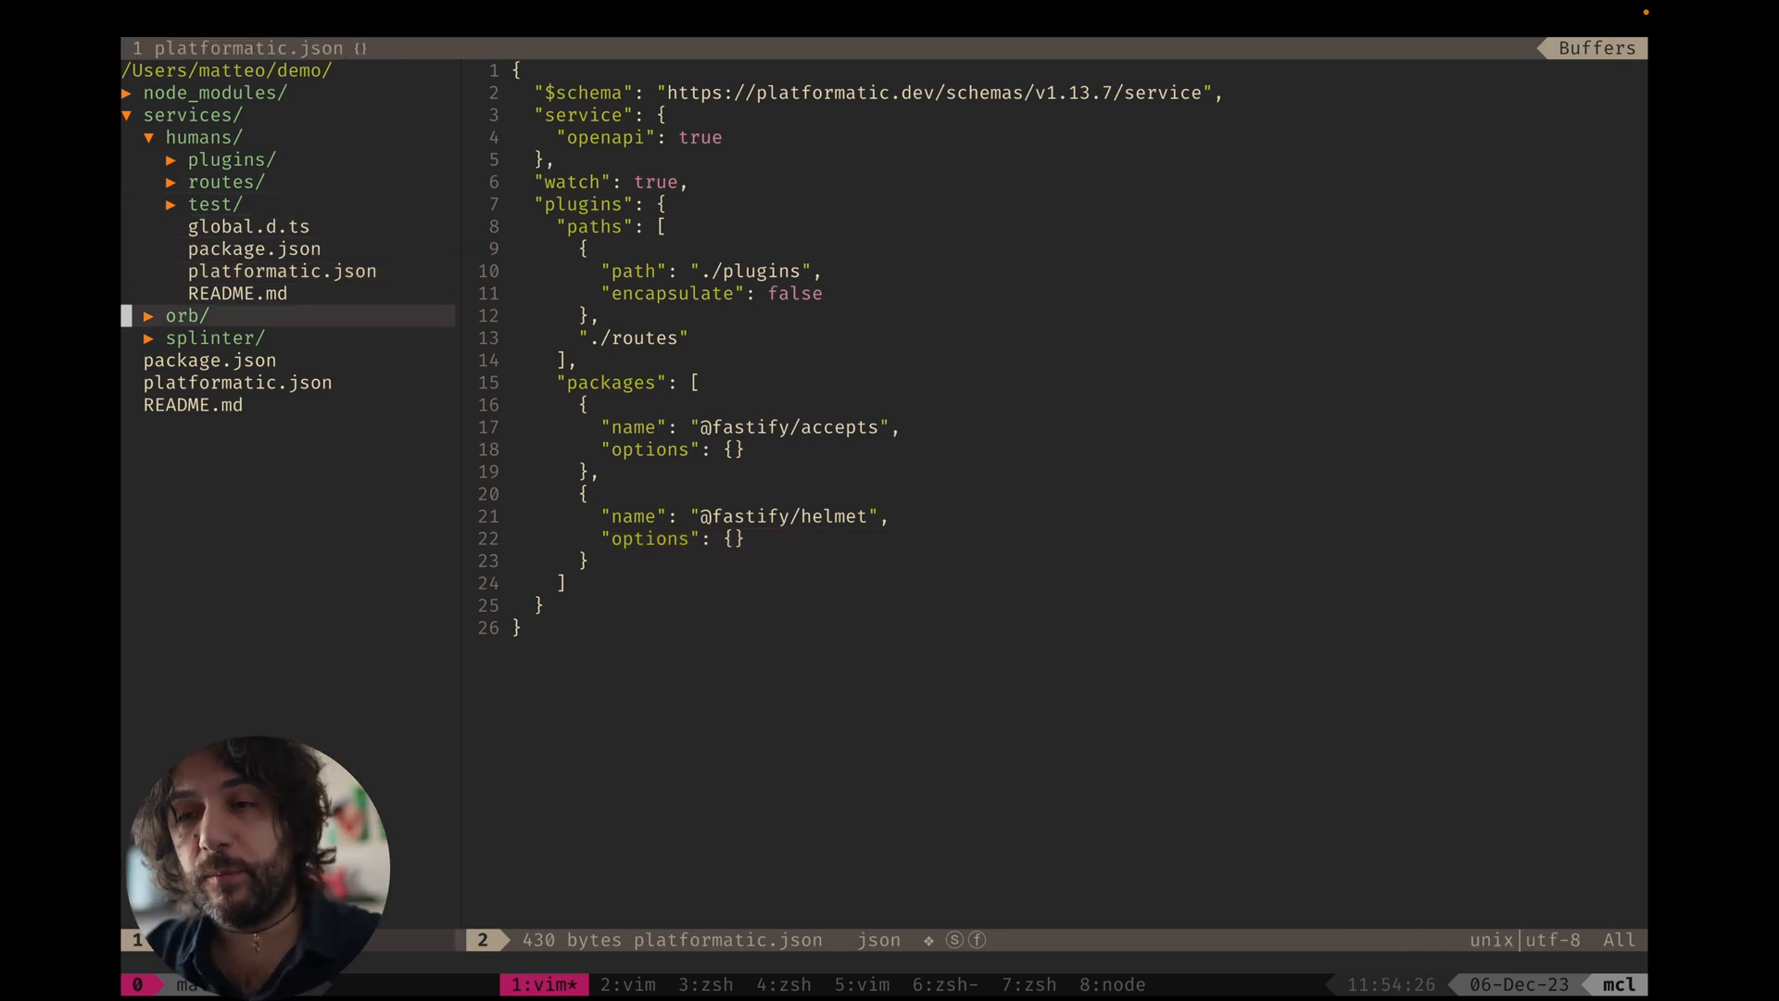
key("o")
key("j")
key("j")
key("j")
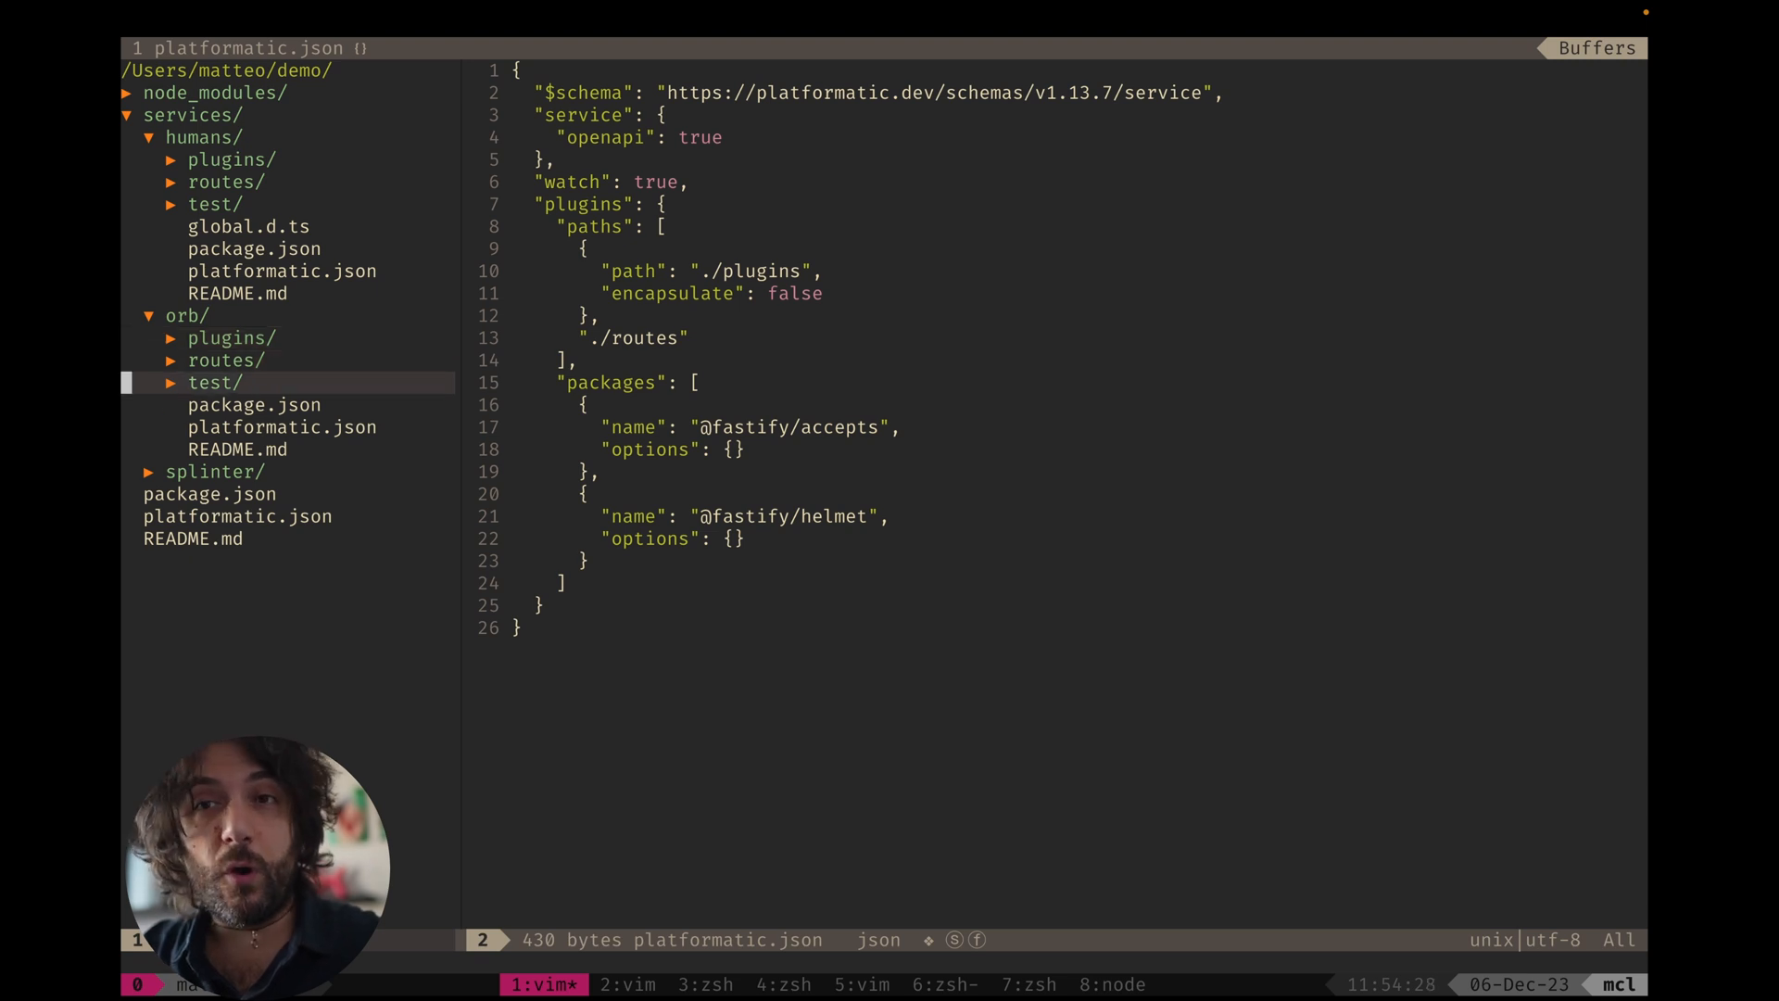
Open orb/platformatic.json and highlight the composer's humans and splinter service entries.
key("k")
key("k")
key("j")
key("j")
key("j")
key("Return")
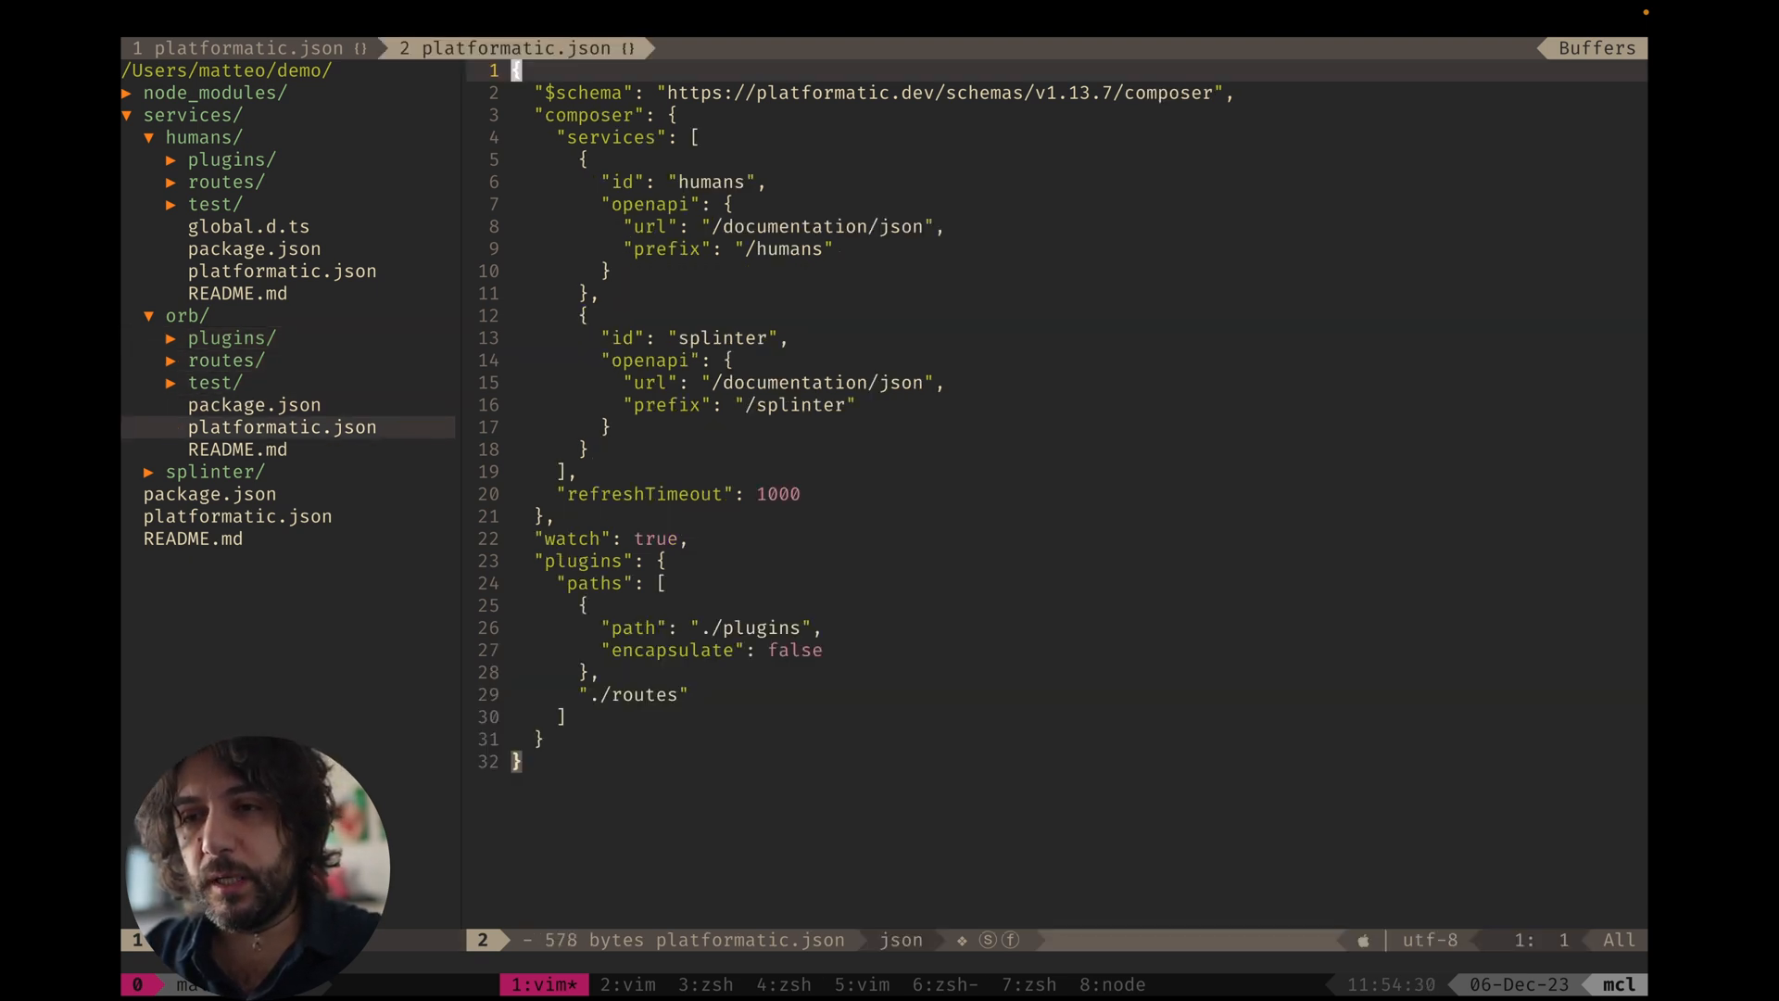
key("j")
key("j")
key("j")
key("j")
key("j")
key("j")
key("k")
key("k")
key("k")
key("shift+v")
key("j")
key("j")
key("j")
key("j")
key("j")
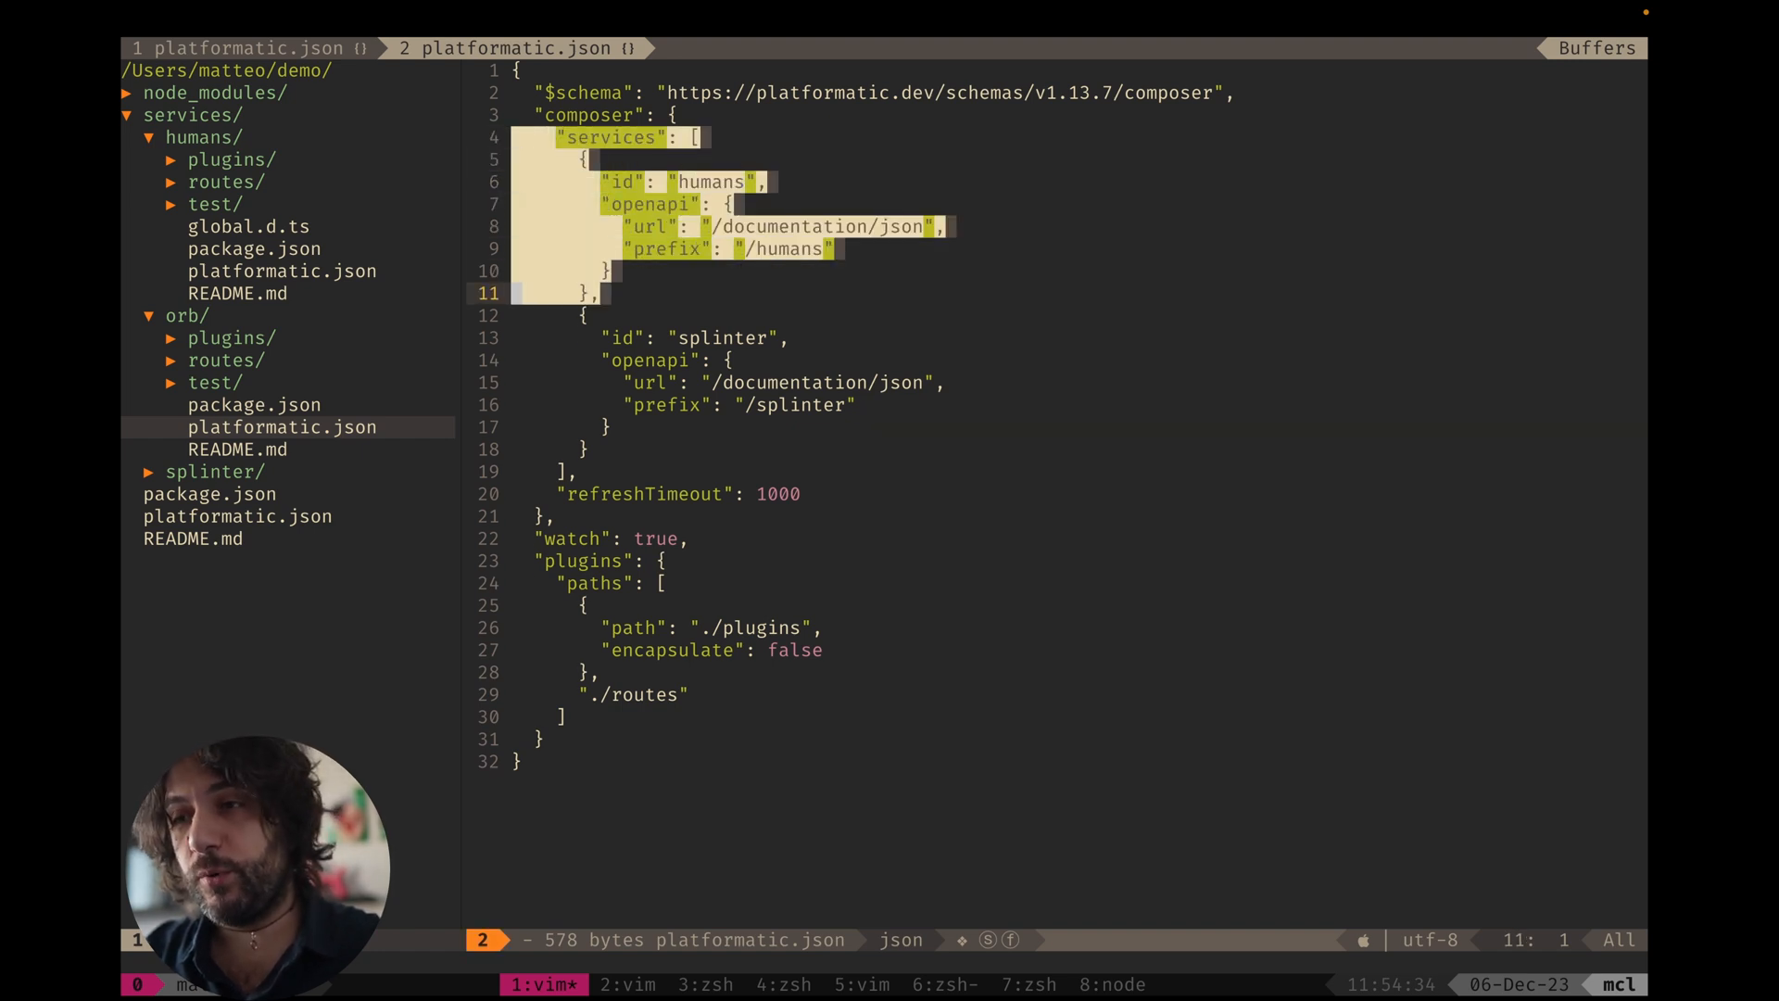
key("Escape")
Return to the file tree and expand the splinter service folder.
key("ctrl+w")
key("h")
key("k")
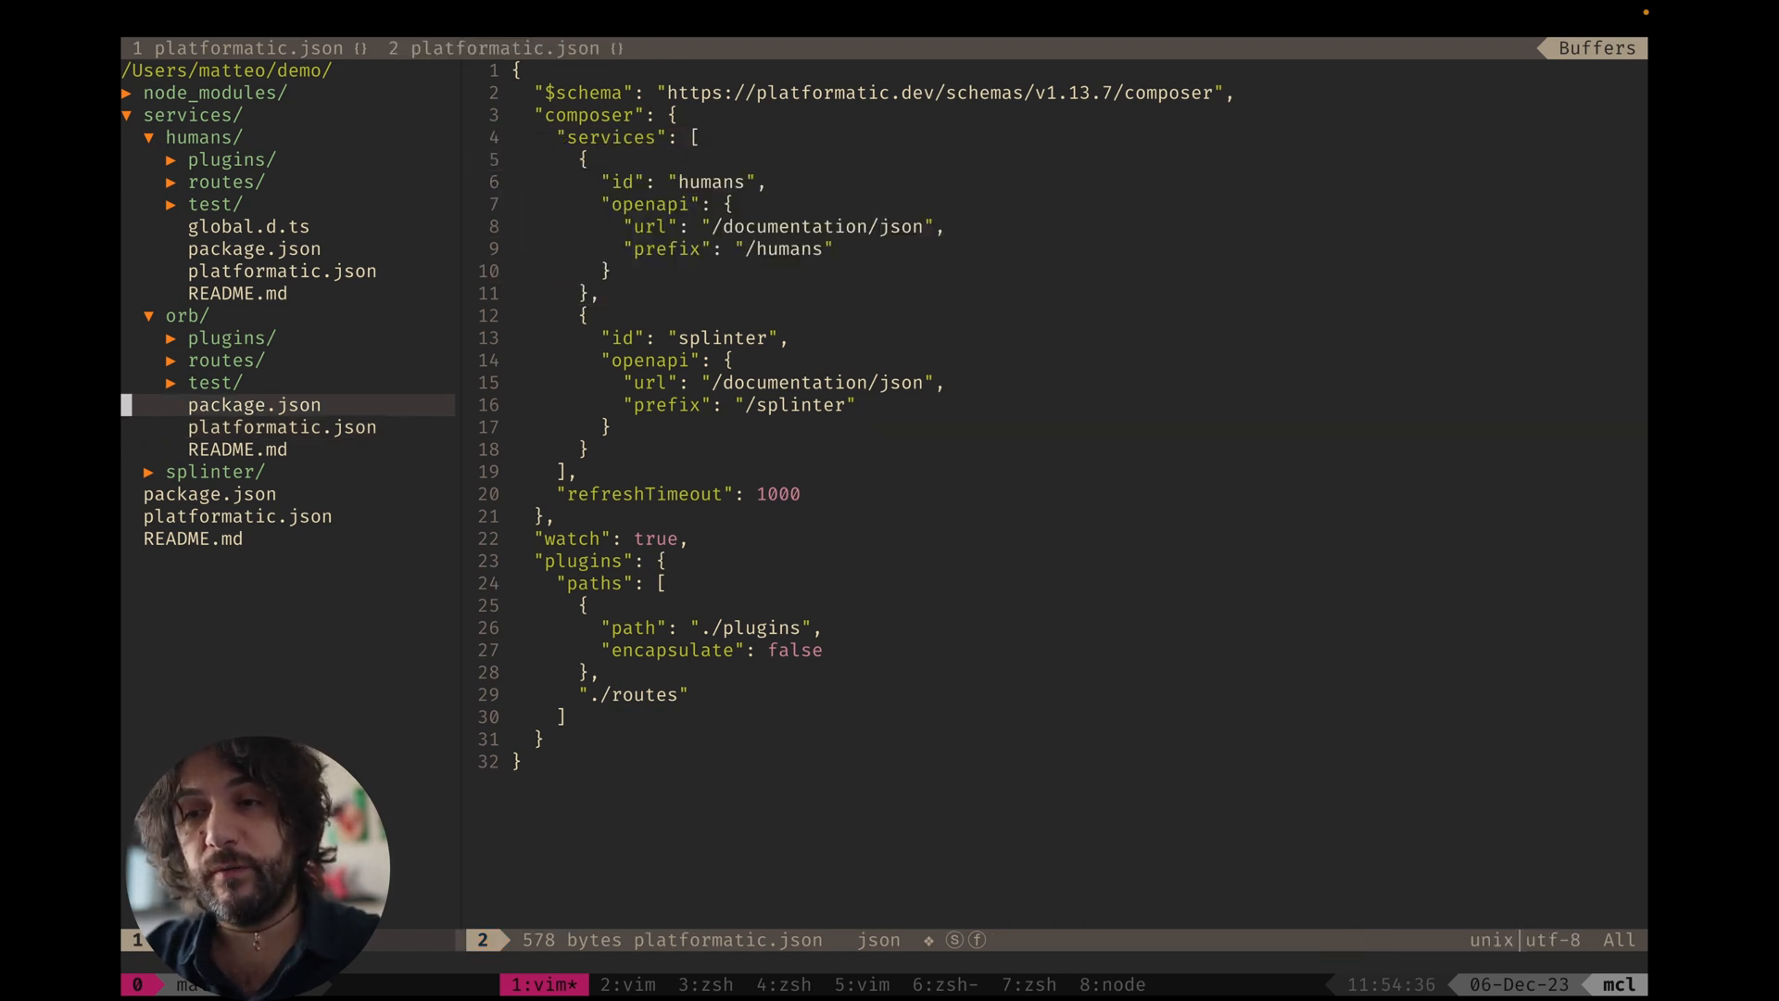
key("k")
key("k")
key("j")
key("j")
key("j")
key("j")
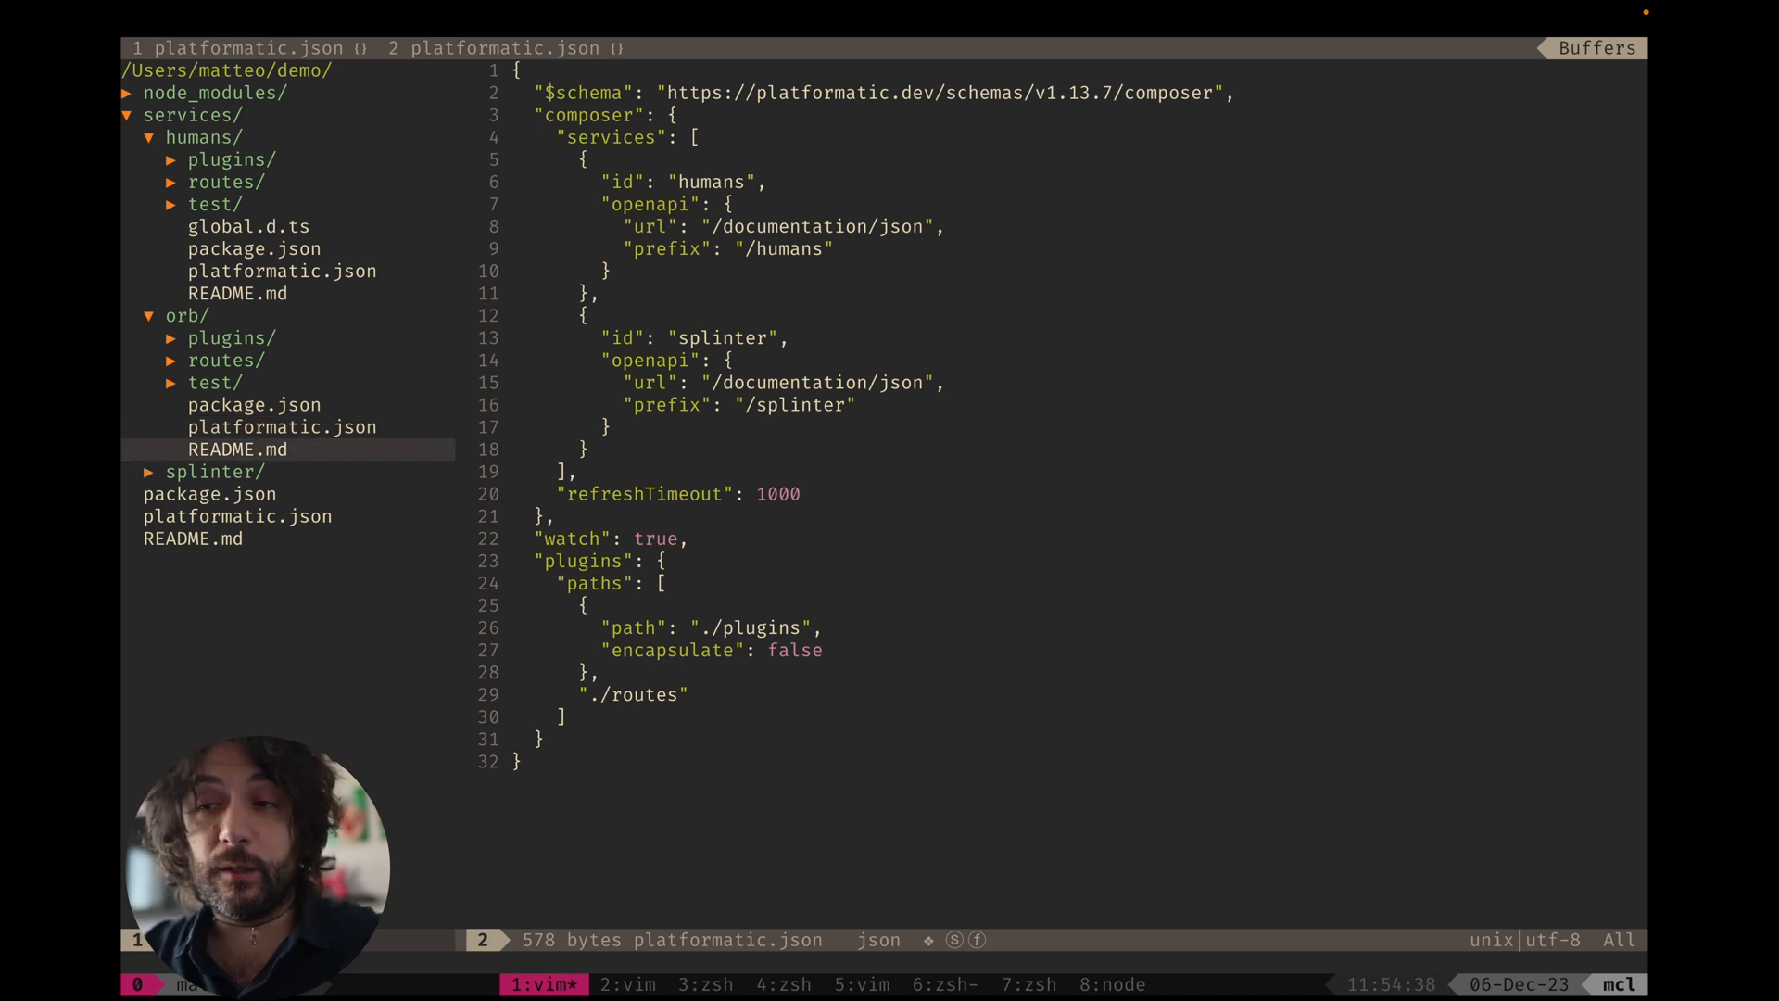
key("j")
key("j")
key("k")
key("o")
key("j")
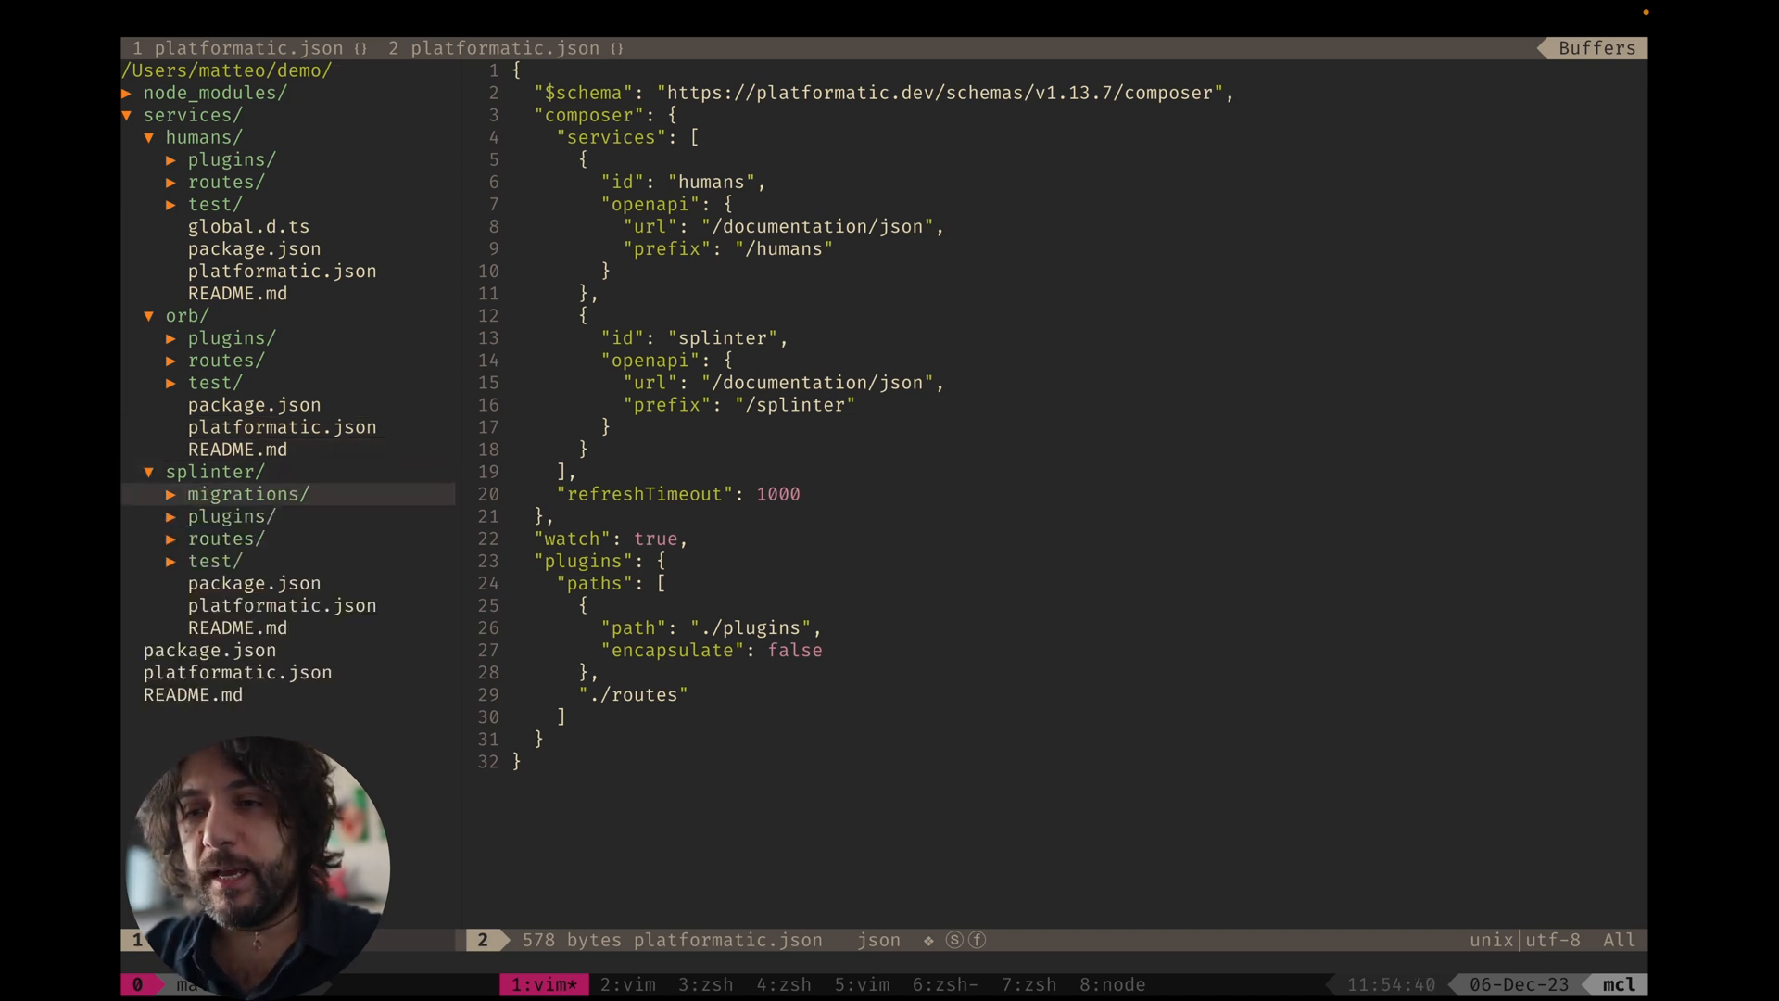
key("j")
key("j")
key("j")
key("j")
key("j")
type(":q")
key("Return")
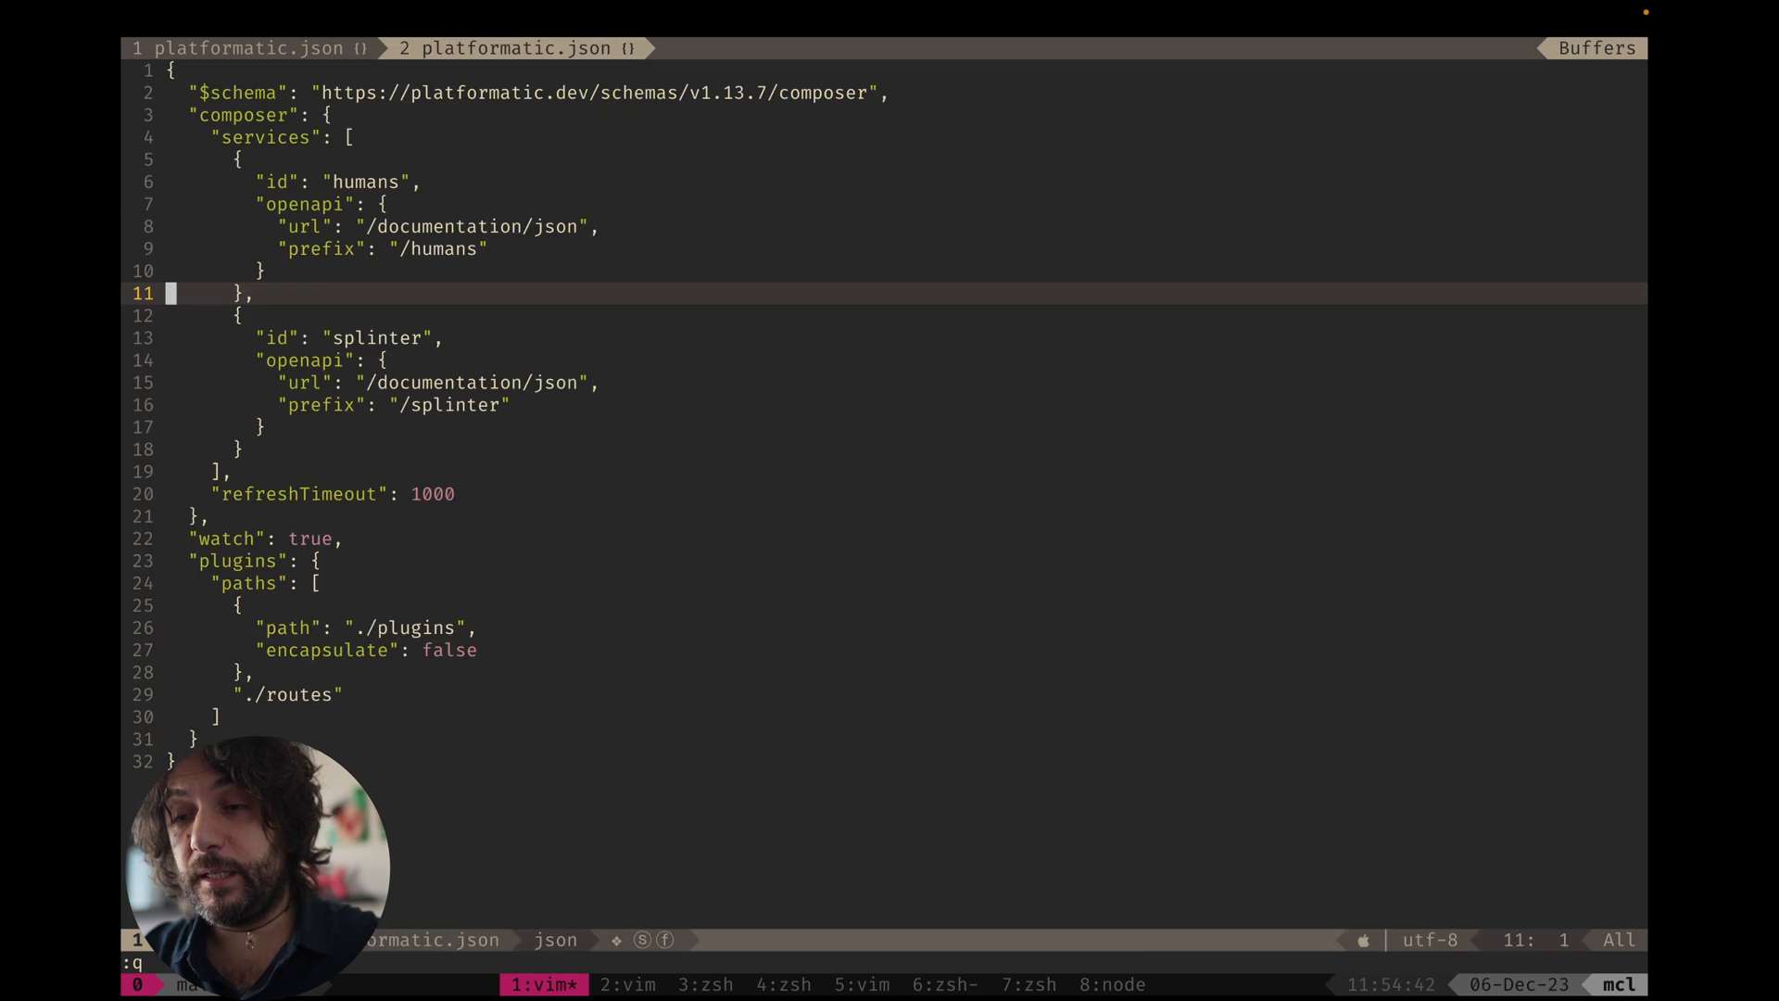
key("ctrl+n")
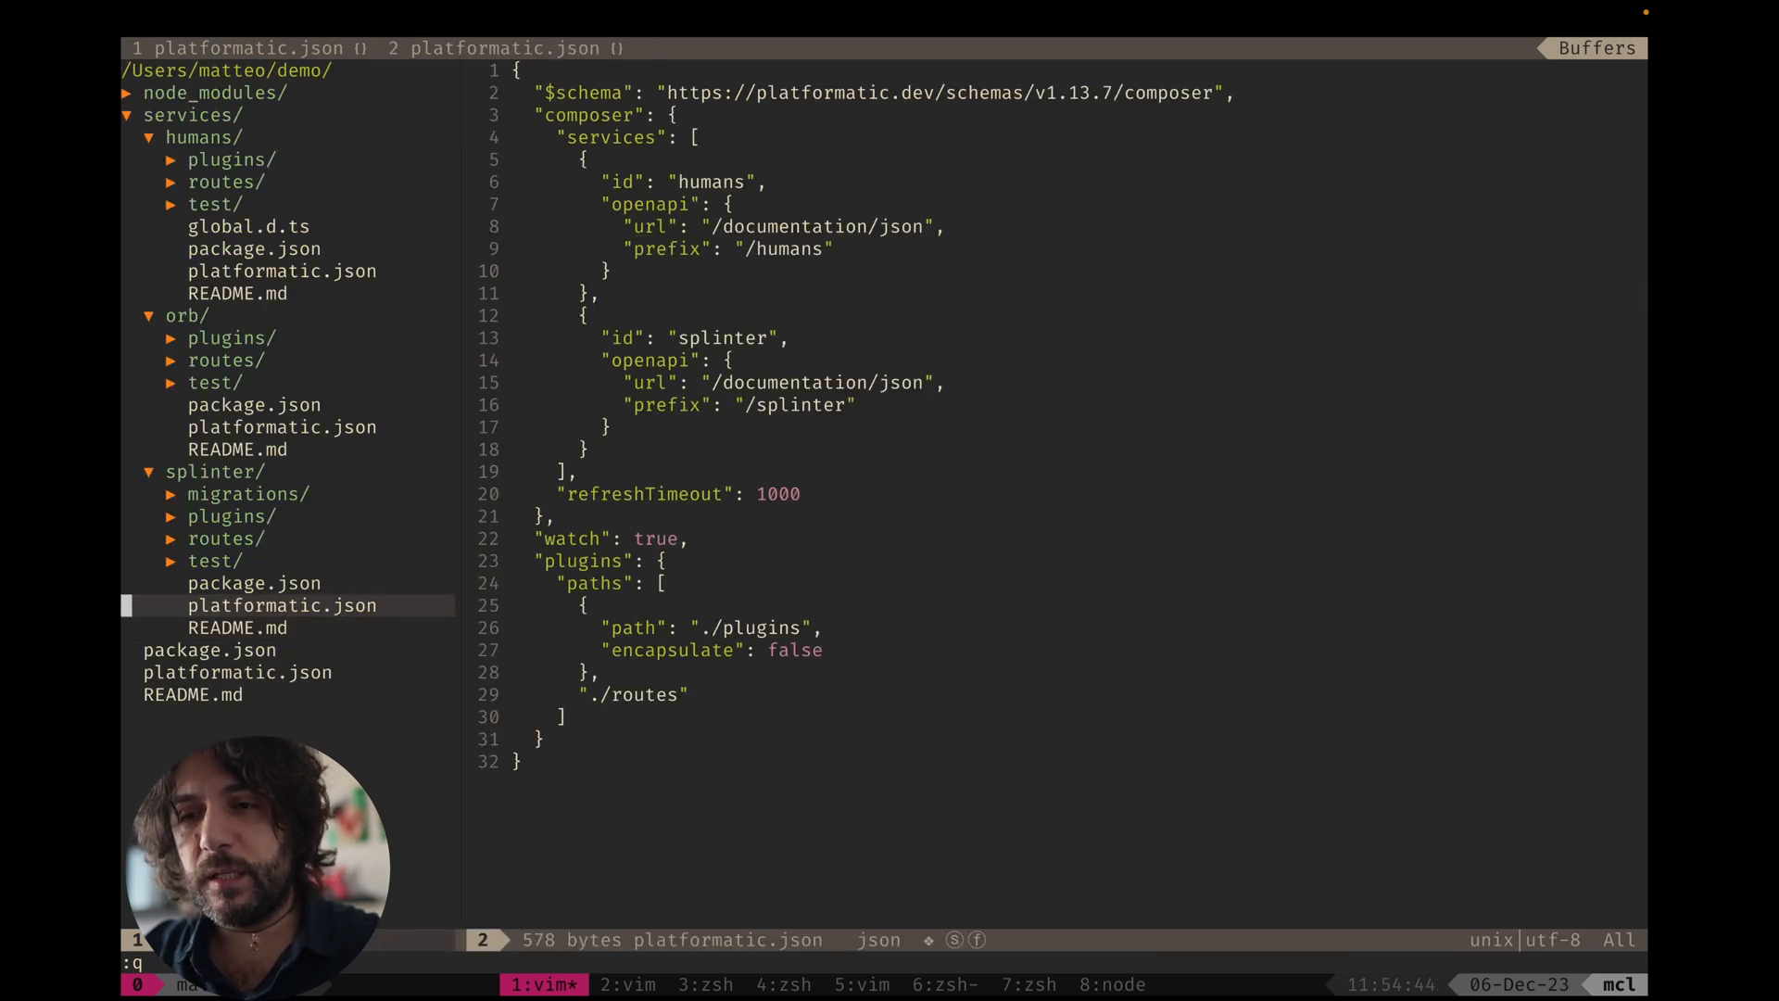
Set "autoApply": true under migrations in splinter/platformatic.json and save it.
key("Return")
key("k")
key("k")
key("k")
key("k")
key("k")
key("k")
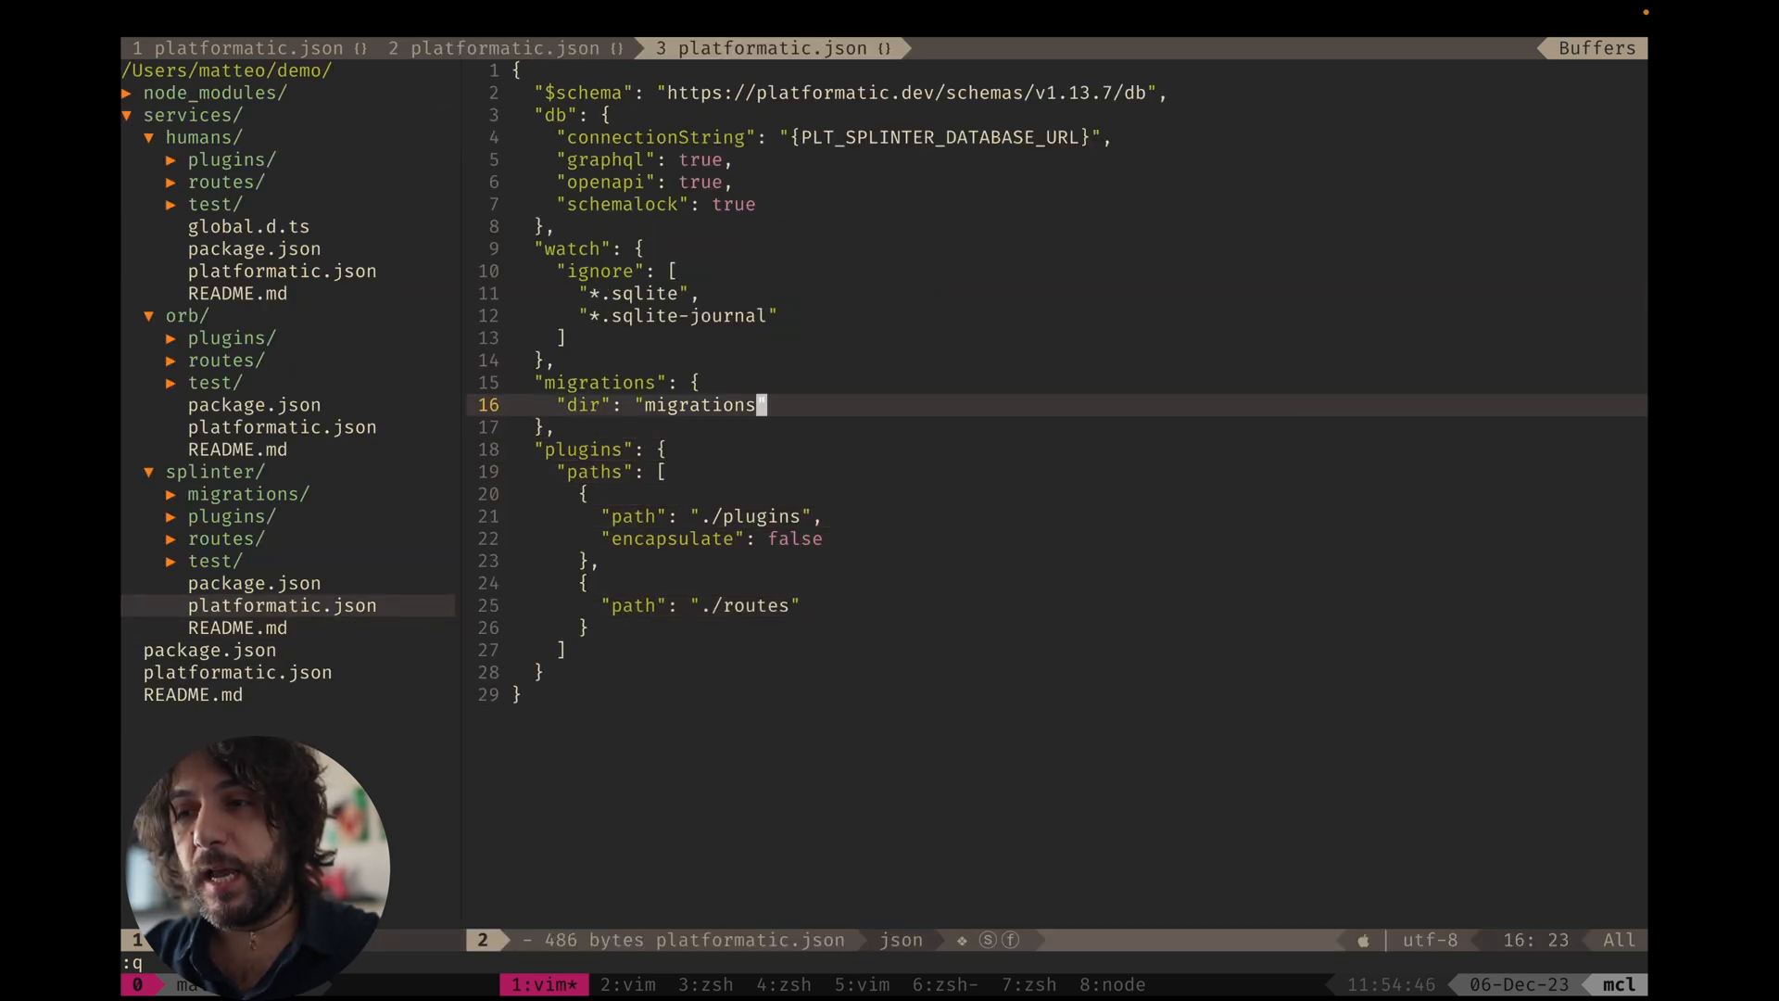
type("o")
type("\"autoApply\": ")
type("true")
type(",")
key("Escape")
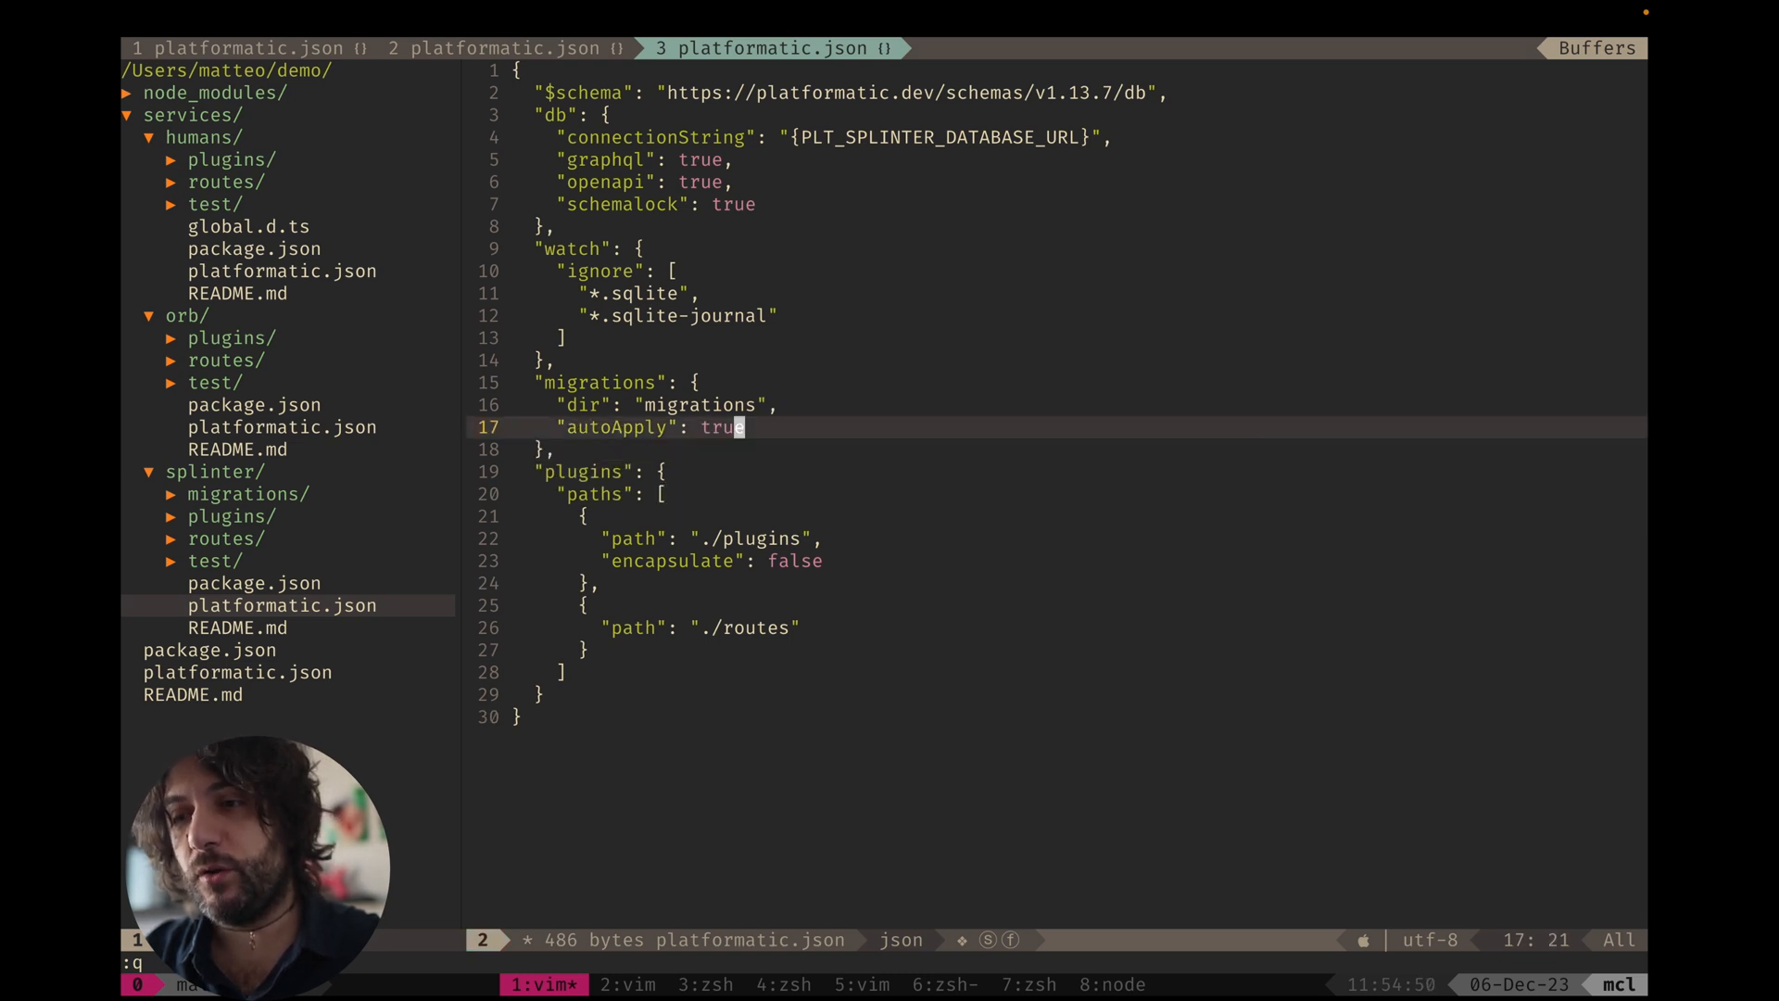
key(":w")
key("Return")
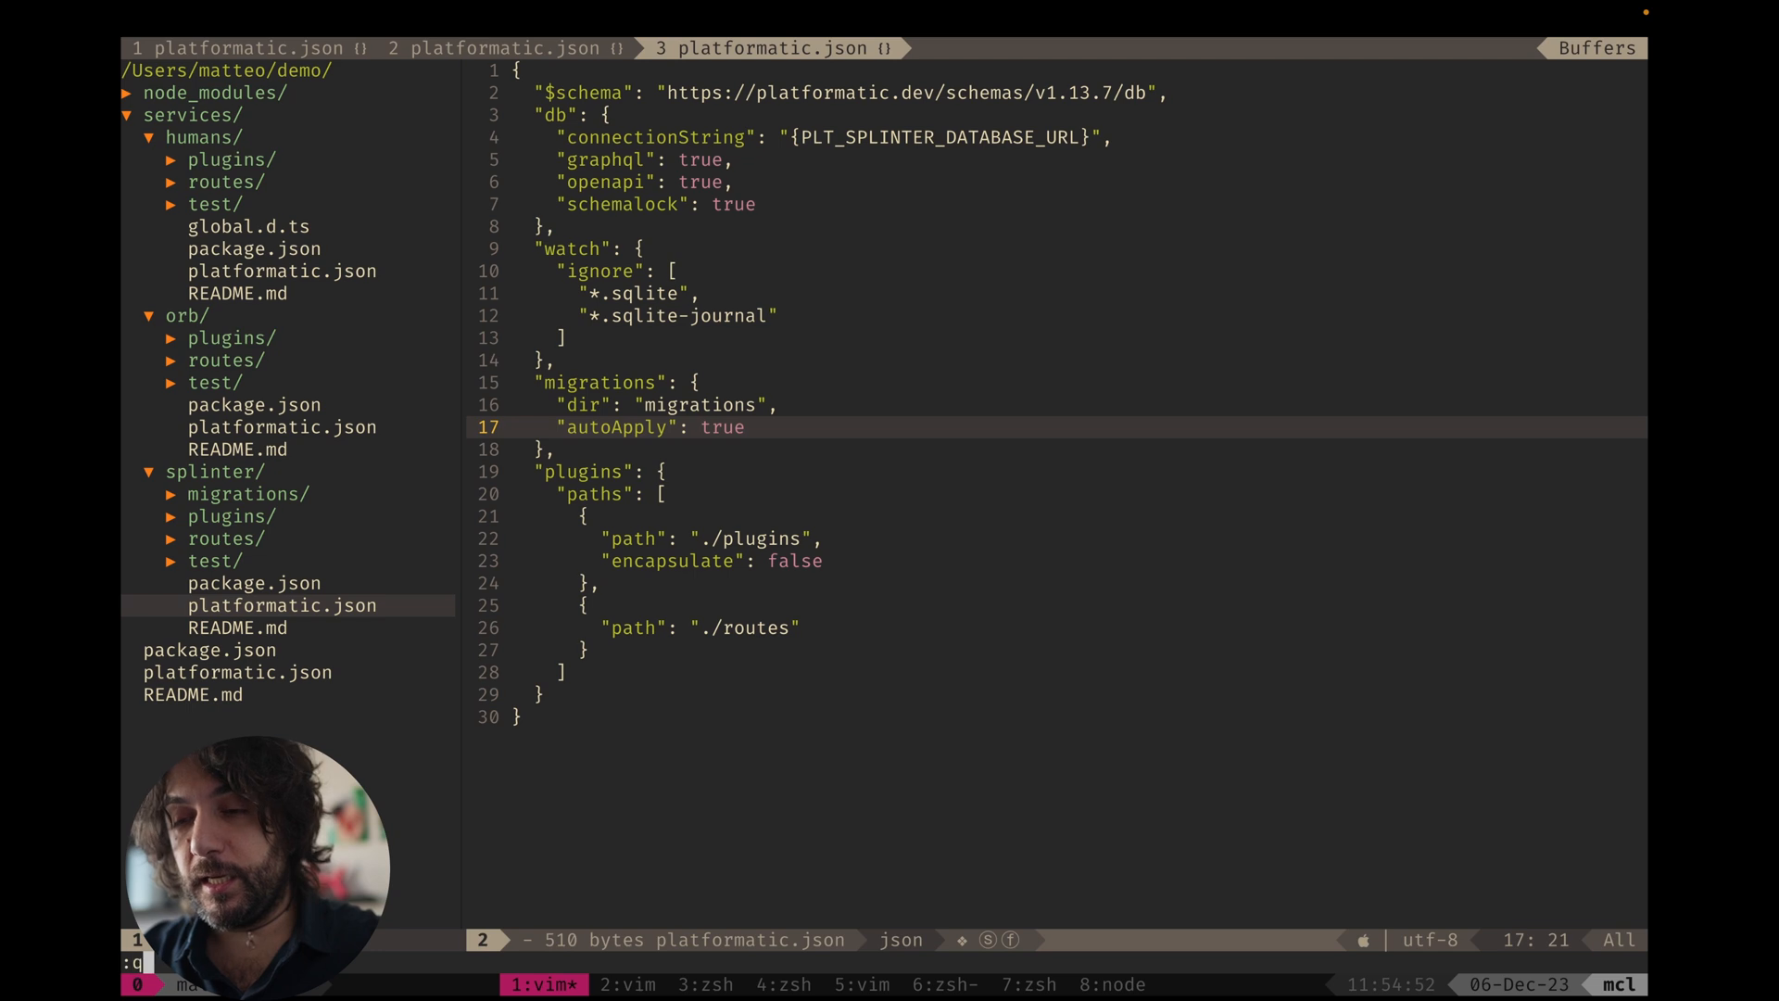
Quit vim back to the demo shell prompt.
key(":q")
key("Return")
type("pca")
key("BackSpace")
key("BackSpace")
type("npm start")
Run npm start to bring the demo app's services up on port 3042.
key("Return")
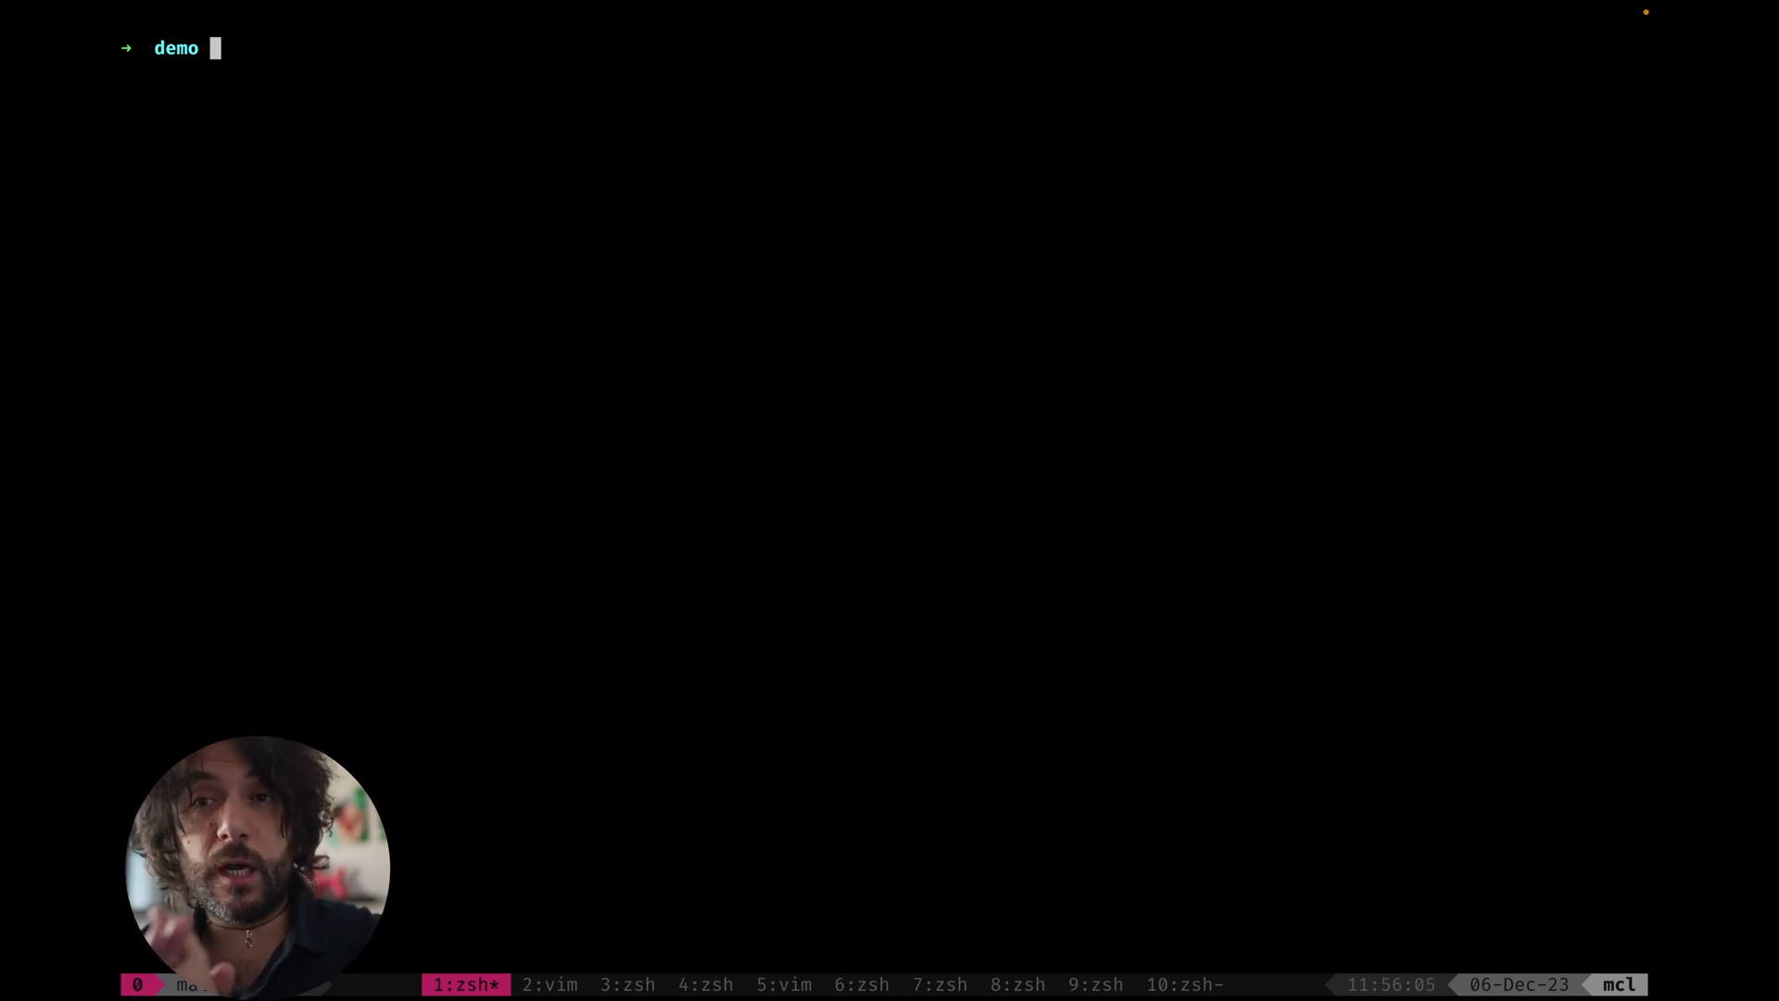
type("npm start")
key("Return")
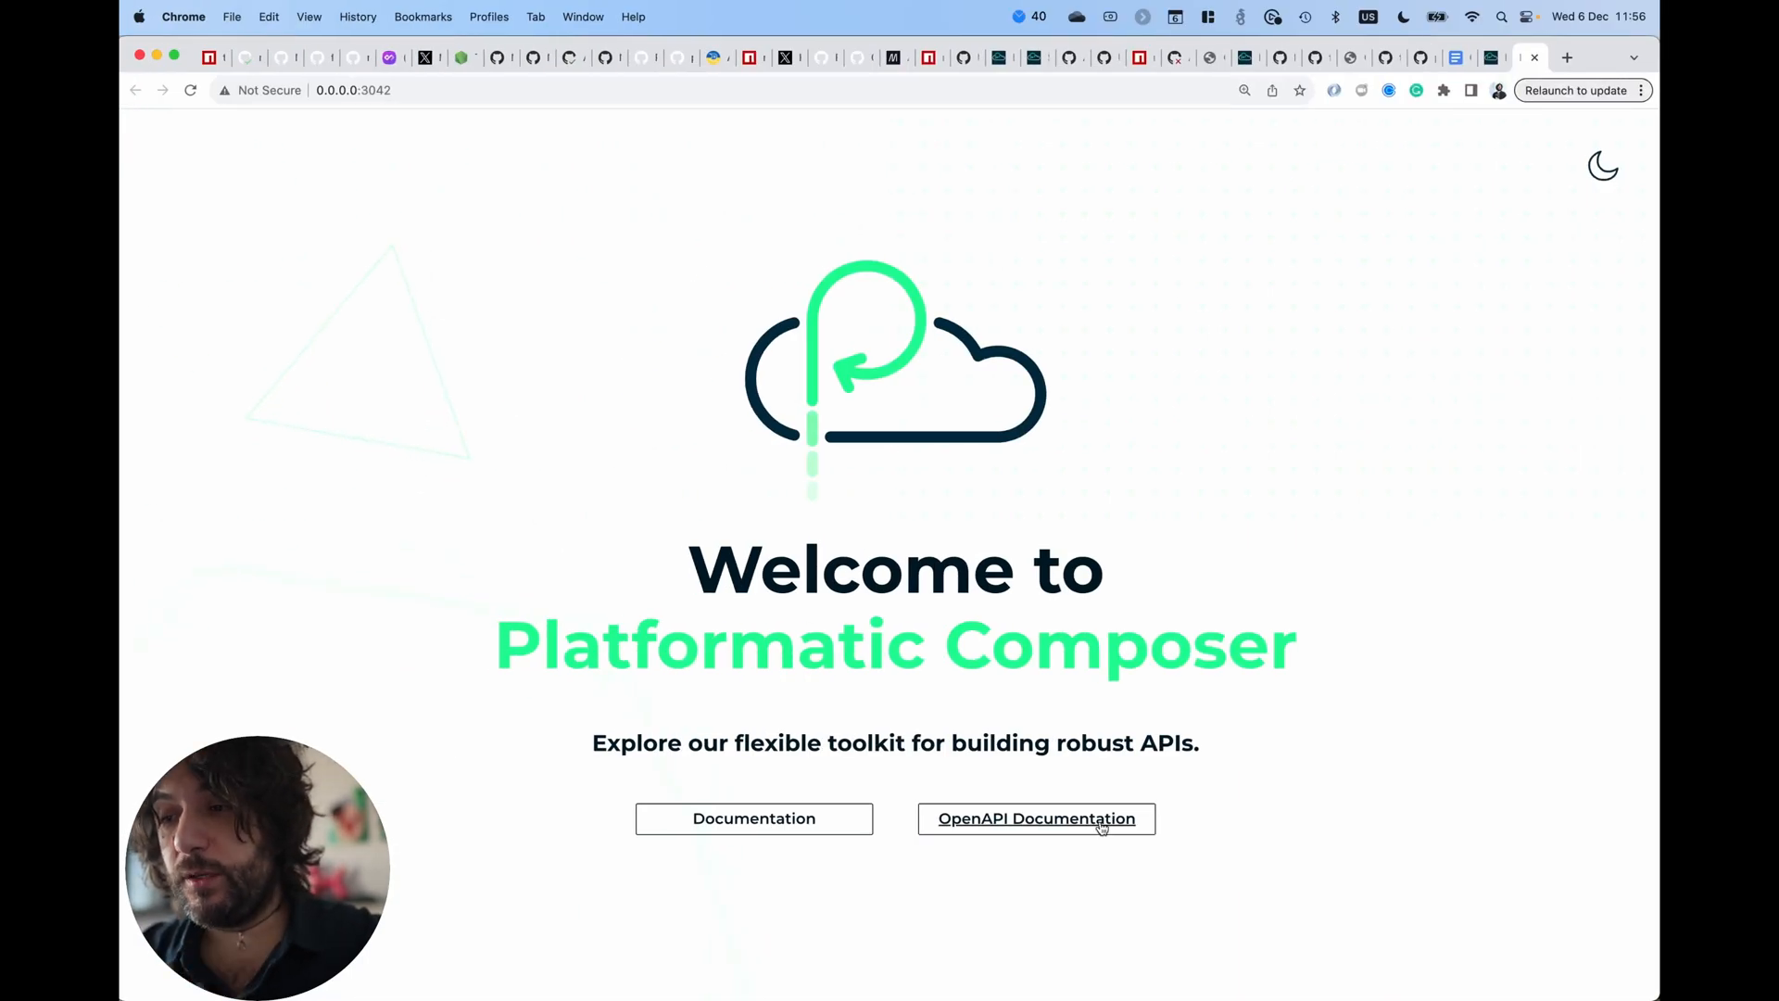
View the composer's OpenAPI docs and expand the /example, /humans/example and /splinter/example endpoints.
left_click(1095, 817)
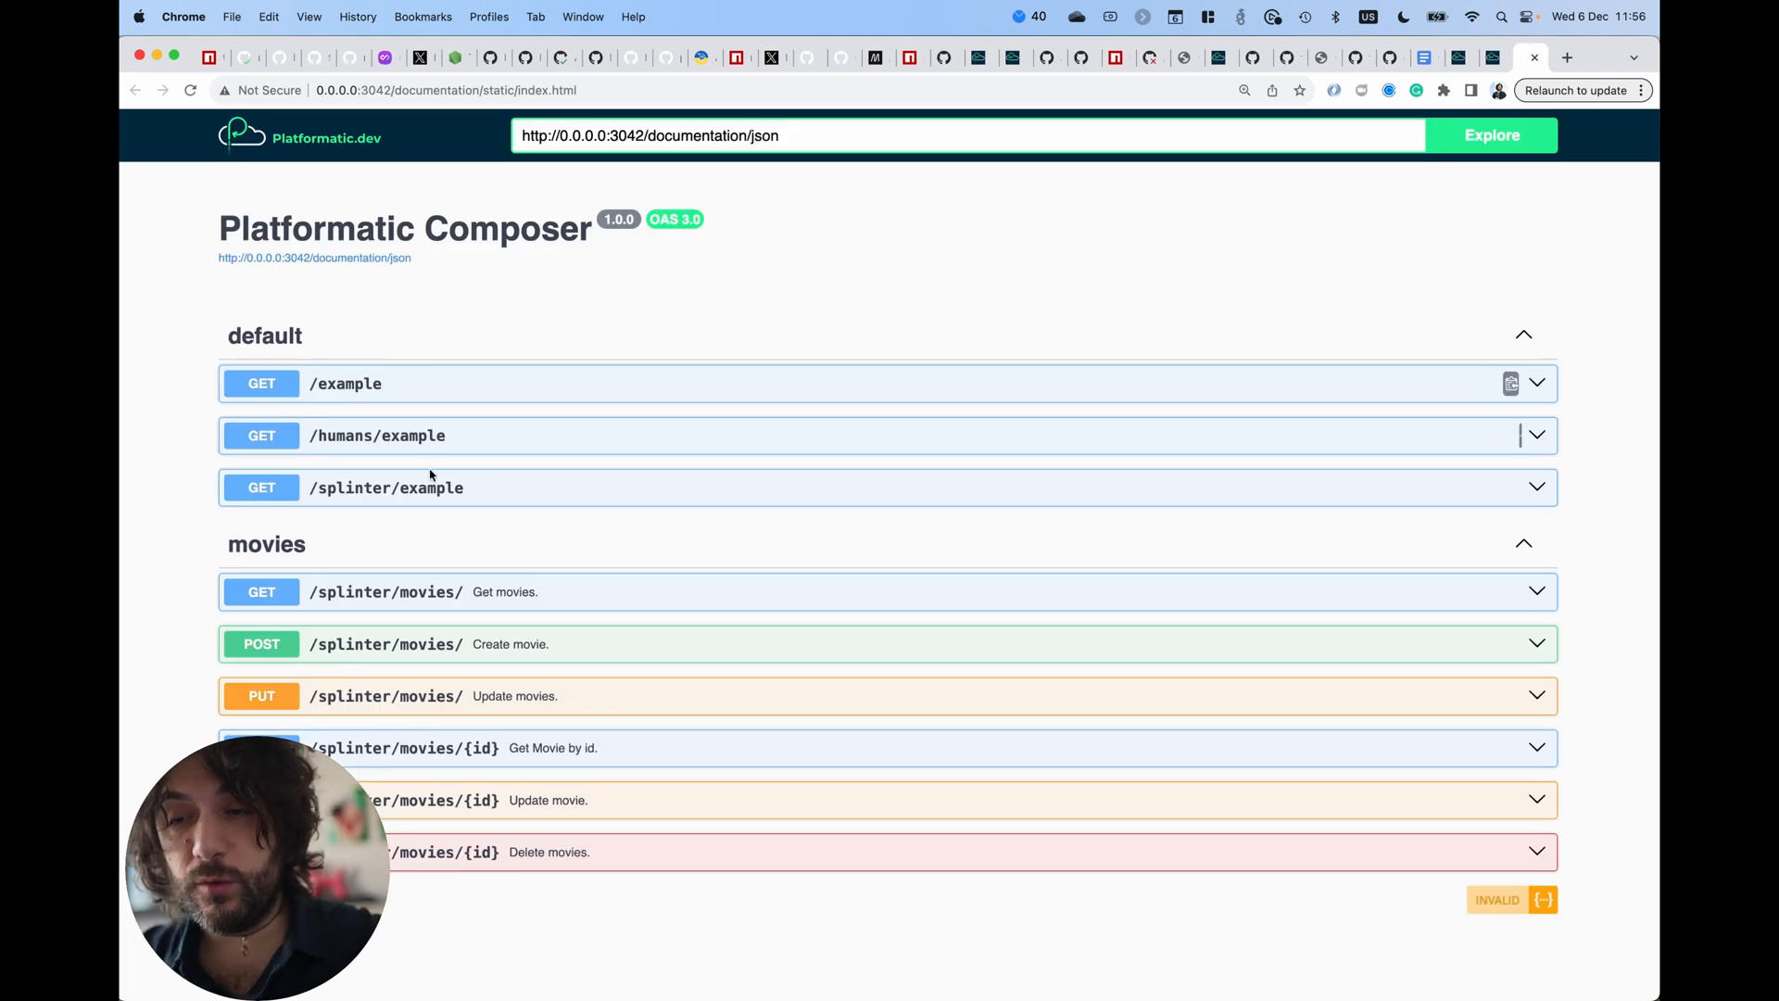
left_click(333, 387)
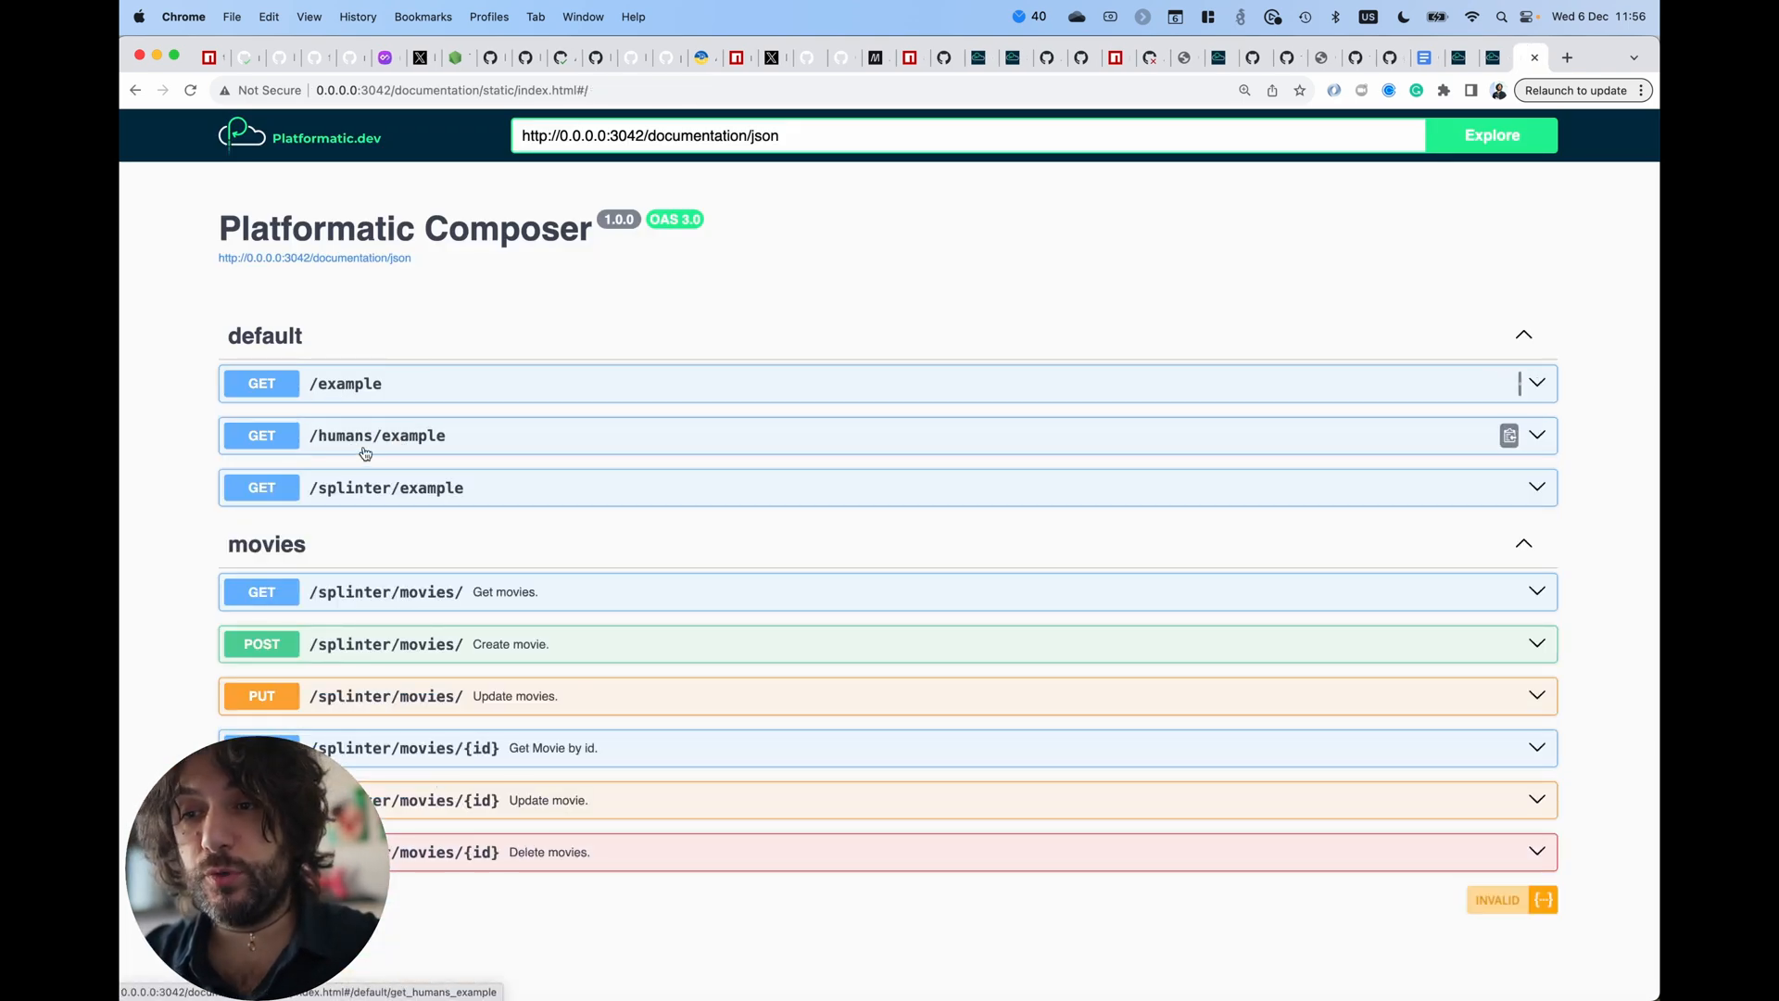
left_click(366, 437)
left_click(369, 489)
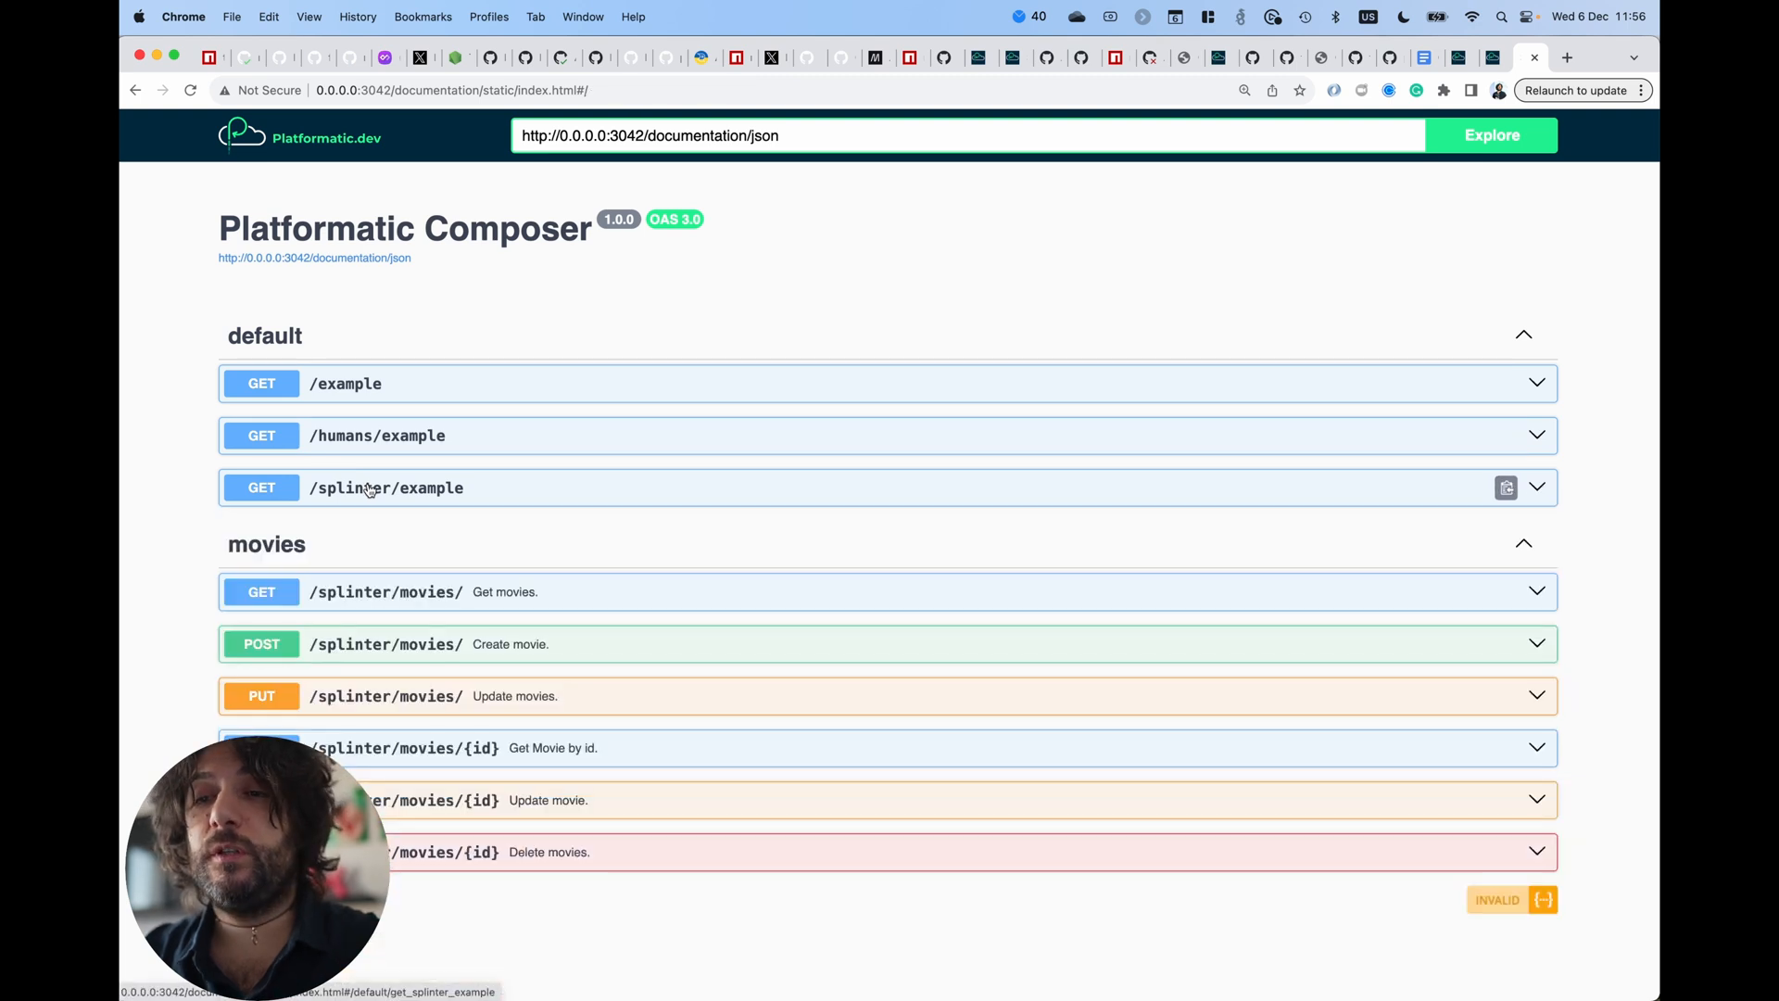